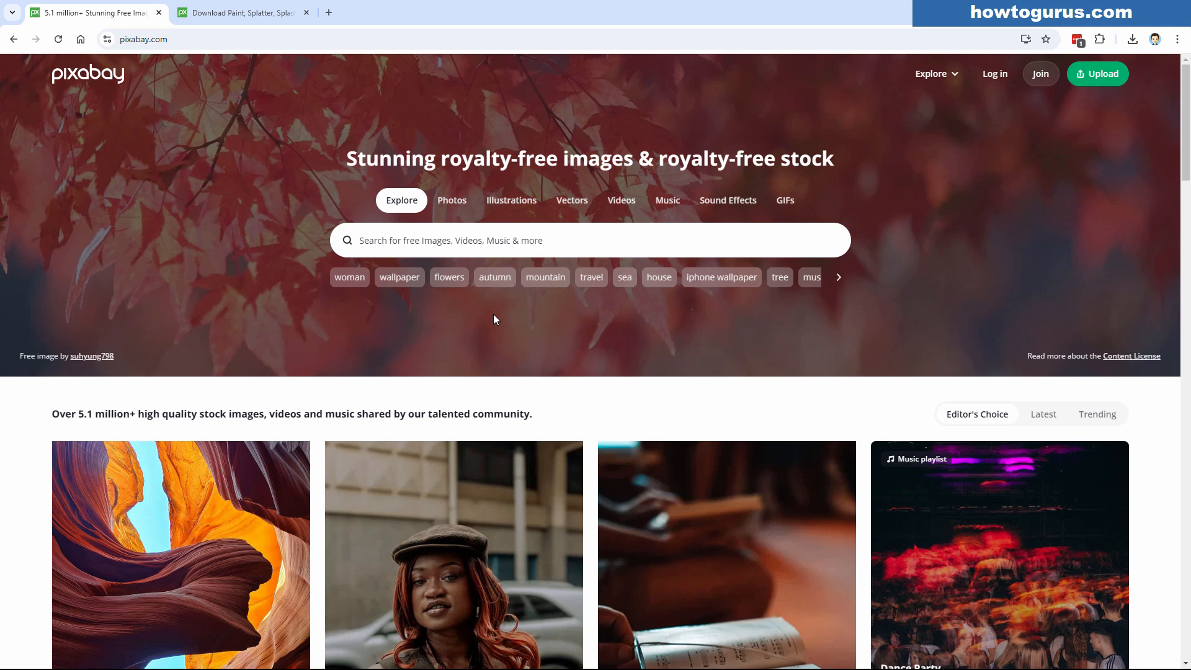
# - Search Pixabay for "splatters" and limit the results to illustrations
pyautogui.click(398, 243)
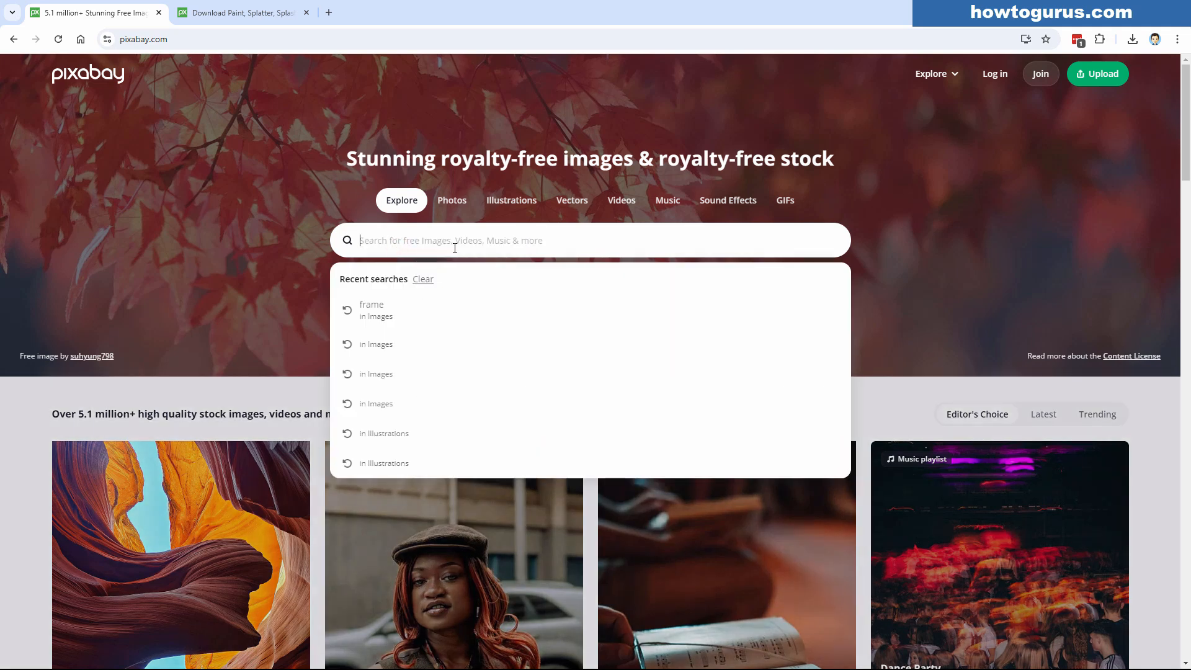
pyautogui.write('splatters')
pyautogui.press('Return')
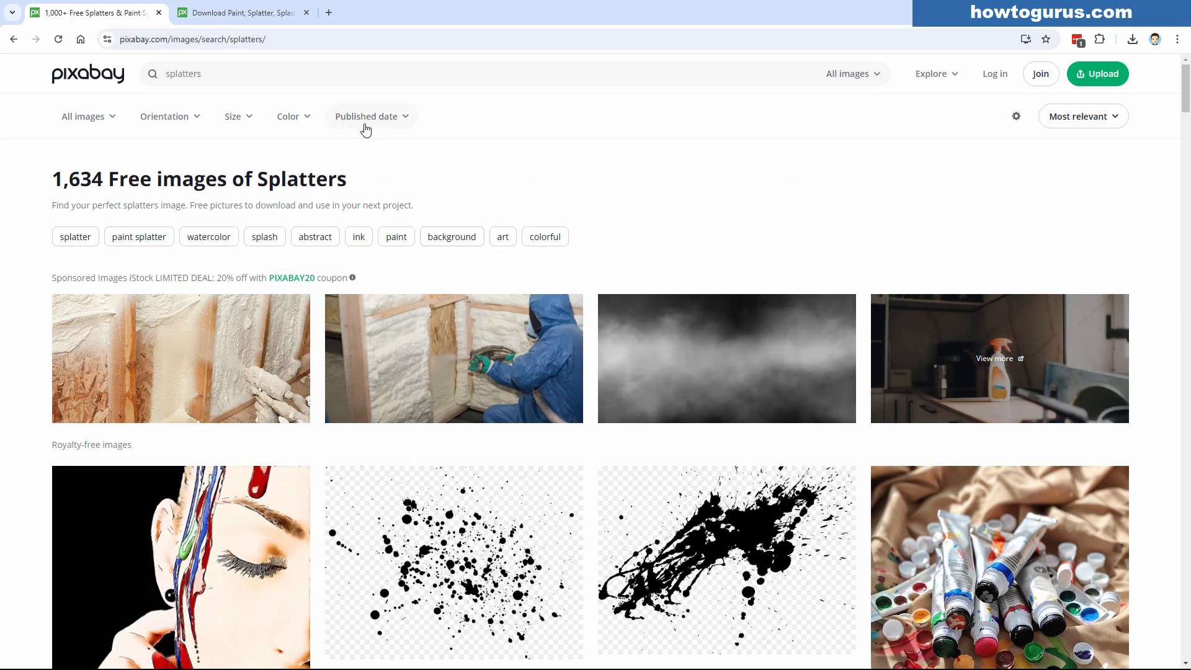
pyautogui.click(121, 115)
pyautogui.click(132, 200)
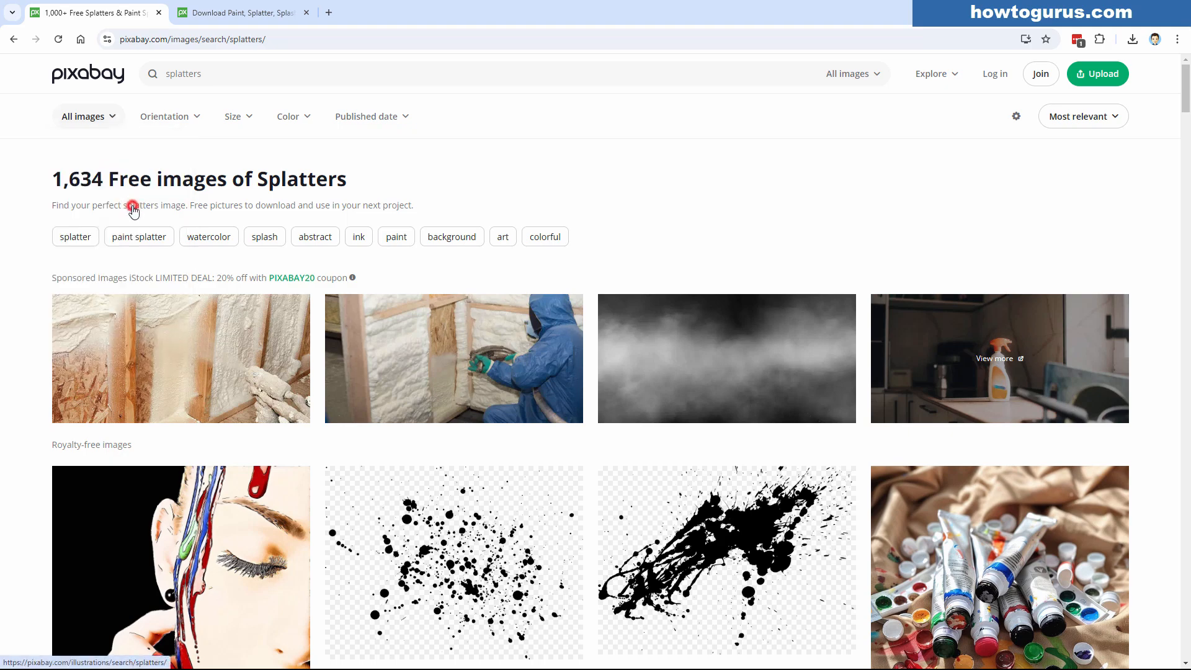
# - Look through the splatter illustrations for a large solid black splatter on a transparent background
pyautogui.scroll(-4, 605, 442)
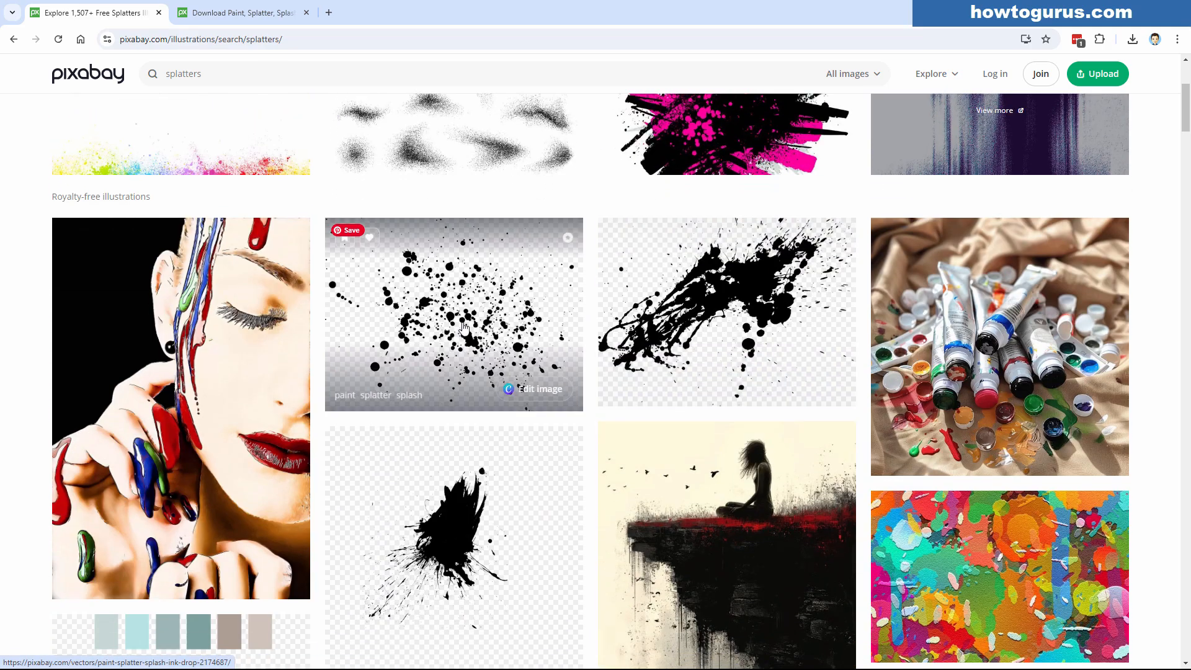
pyautogui.scroll(-7, 605, 442)
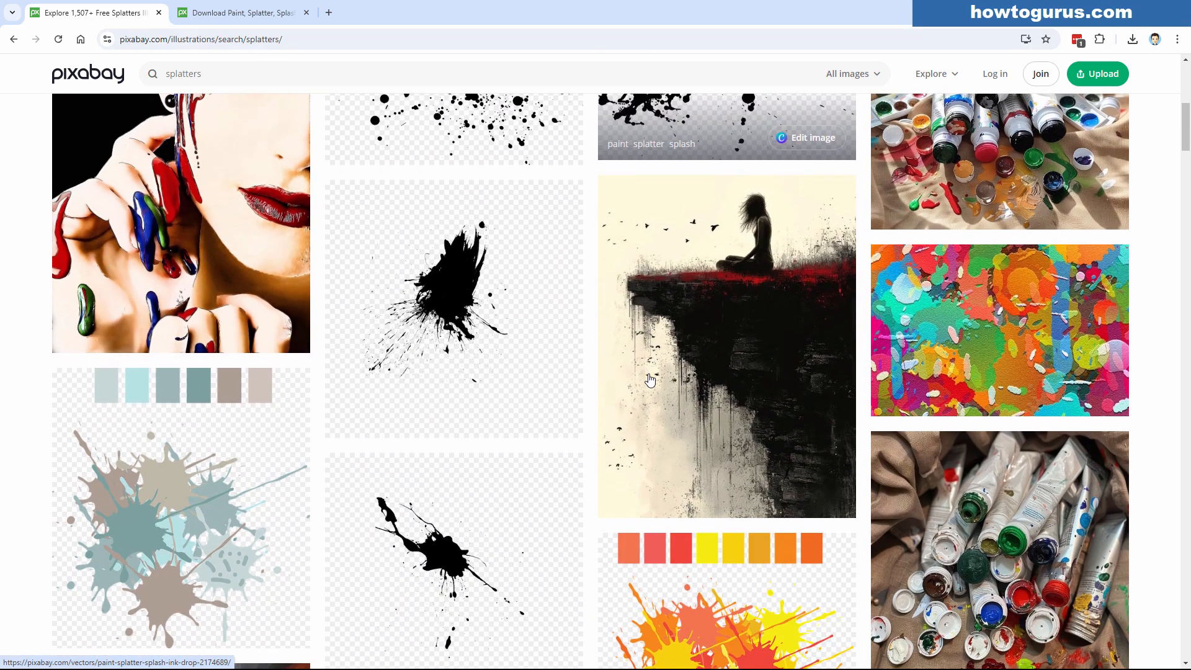
pyautogui.scroll(-2, 649, 379)
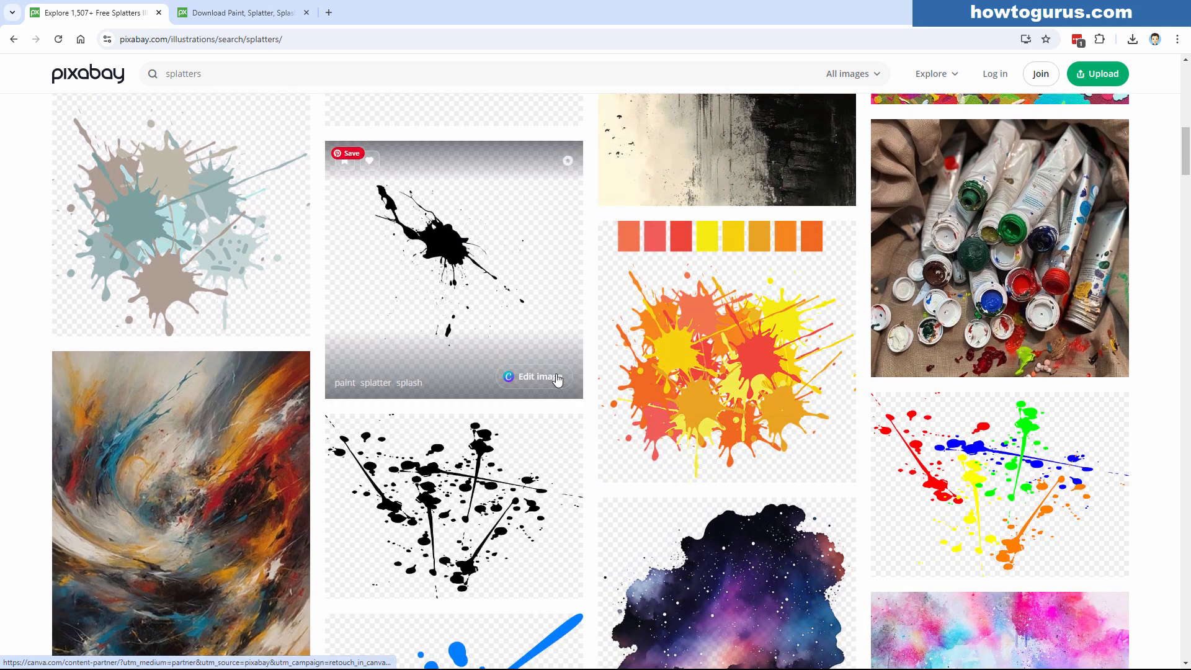
pyautogui.scroll(-3, 467, 342)
pyautogui.scroll(-9, 468, 342)
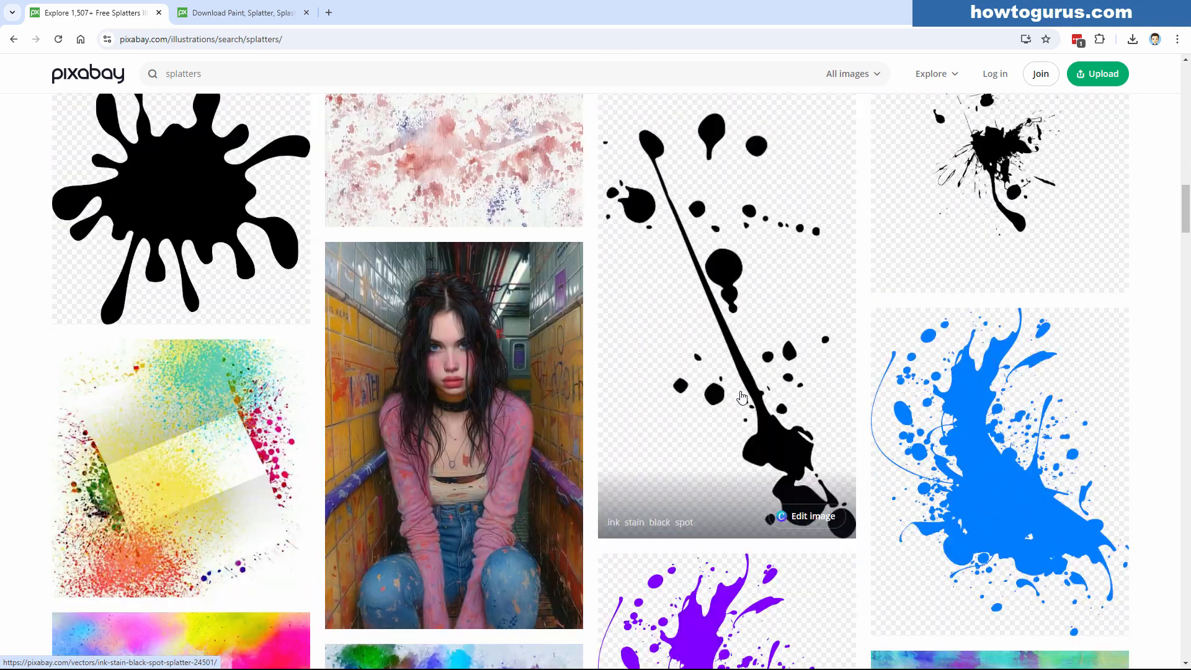
pyautogui.scroll(-10, 674, 323)
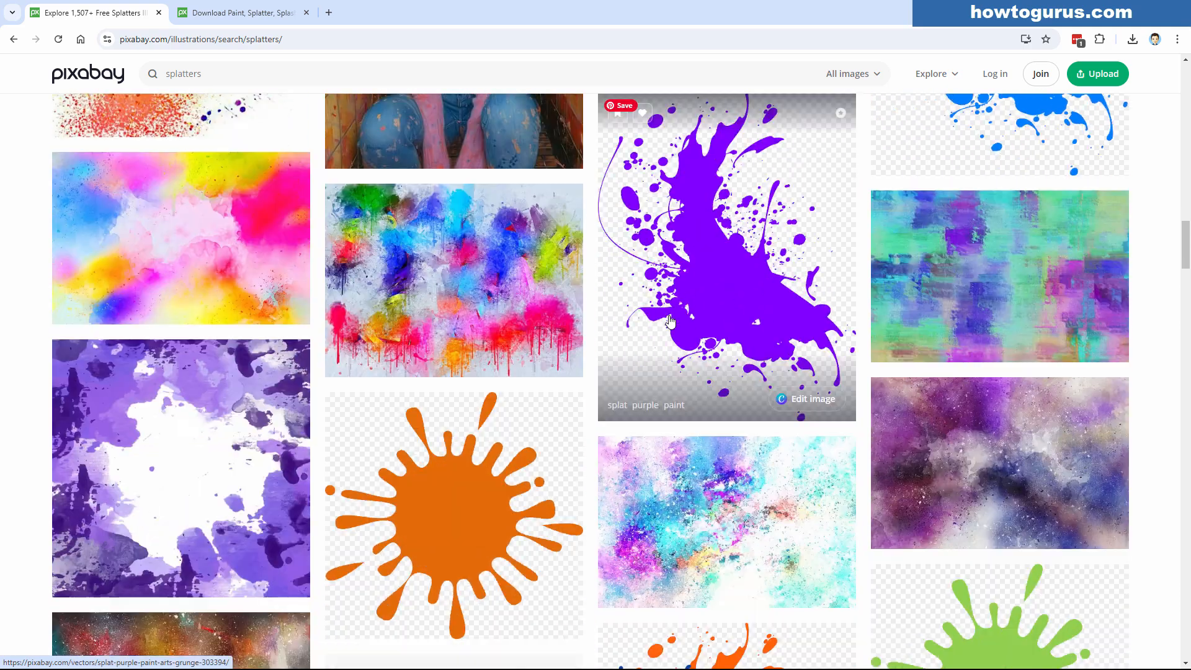
pyautogui.scroll(-15, 673, 323)
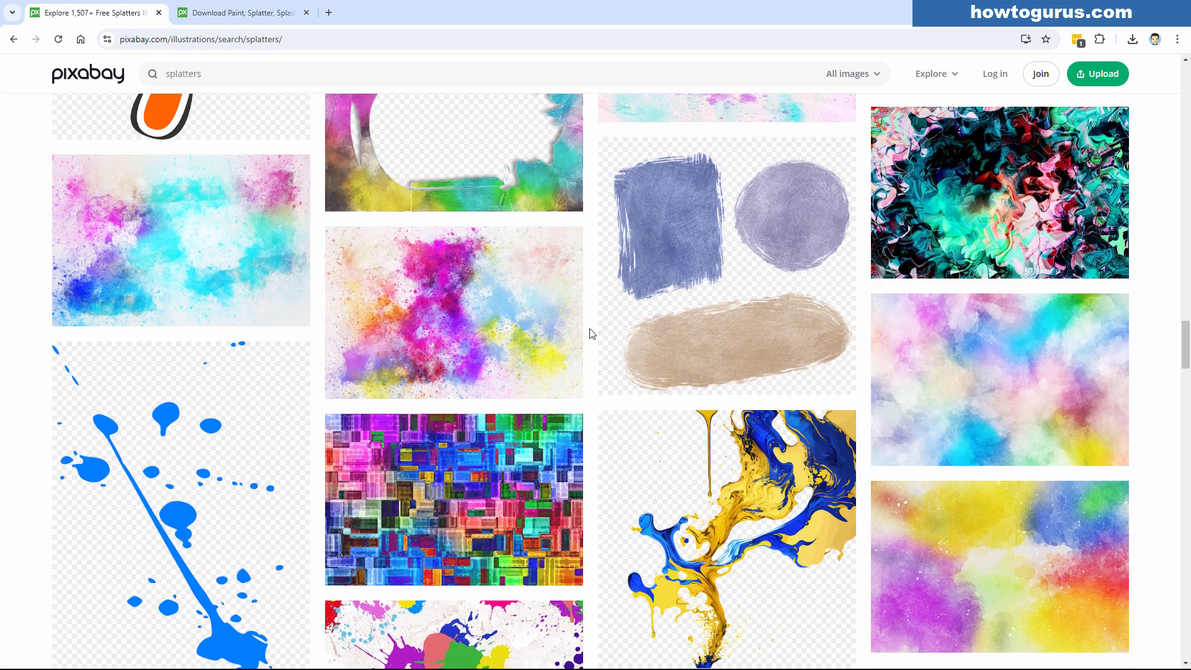
pyautogui.scroll(-15, 589, 333)
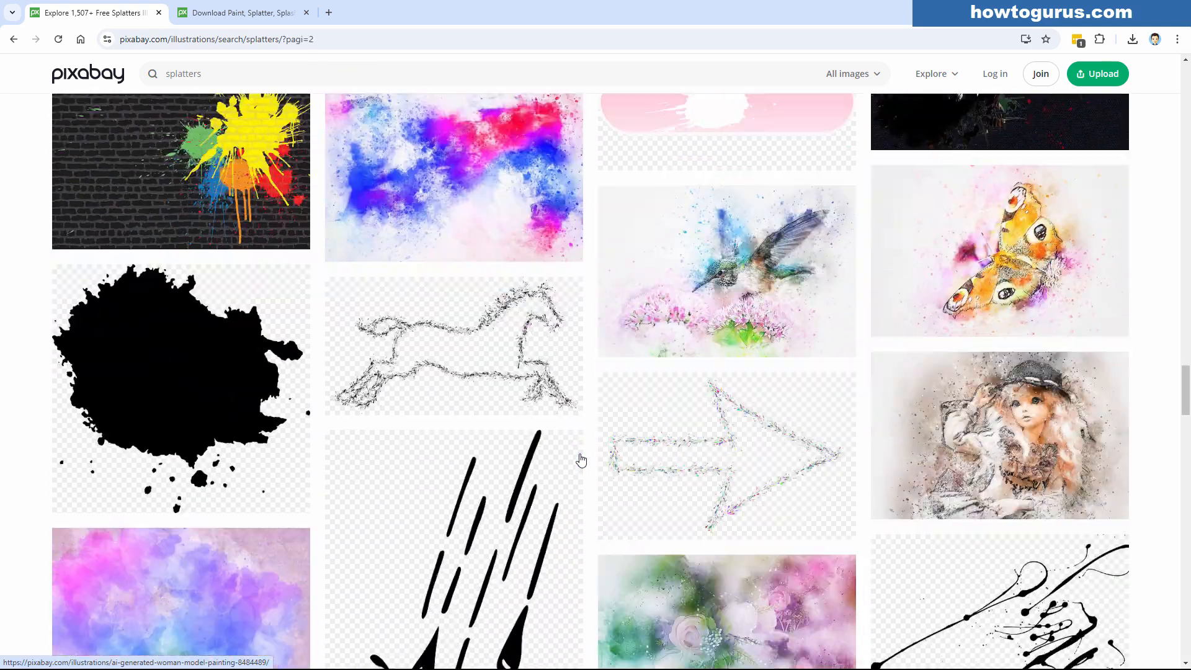
pyautogui.scroll(-1, 581, 460)
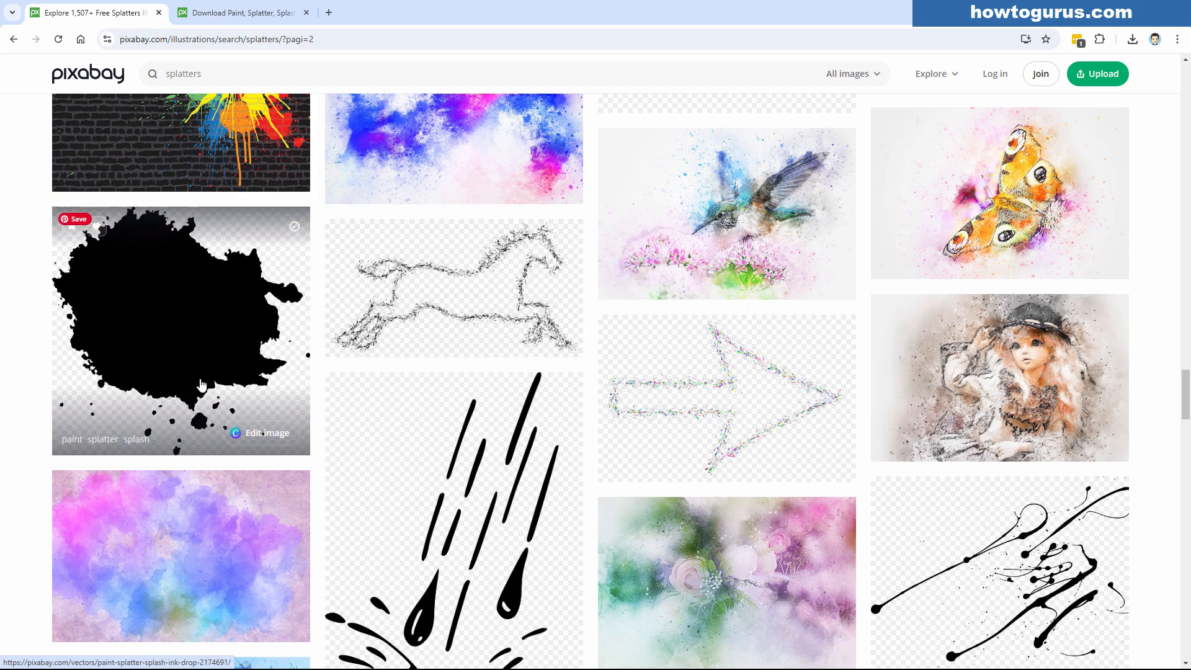
# - Open the large black paint splatter with droplets and choose its 1920×1851 PNG download size
pyautogui.click(152, 335)
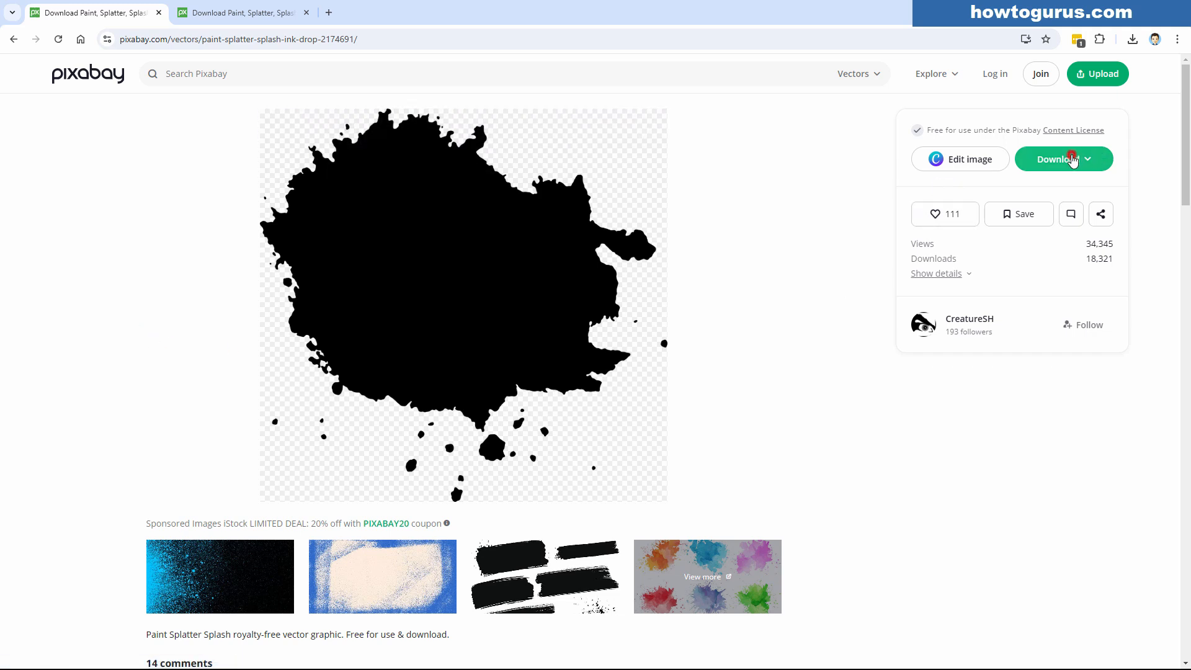
pyautogui.click(1072, 160)
pyautogui.click(927, 251)
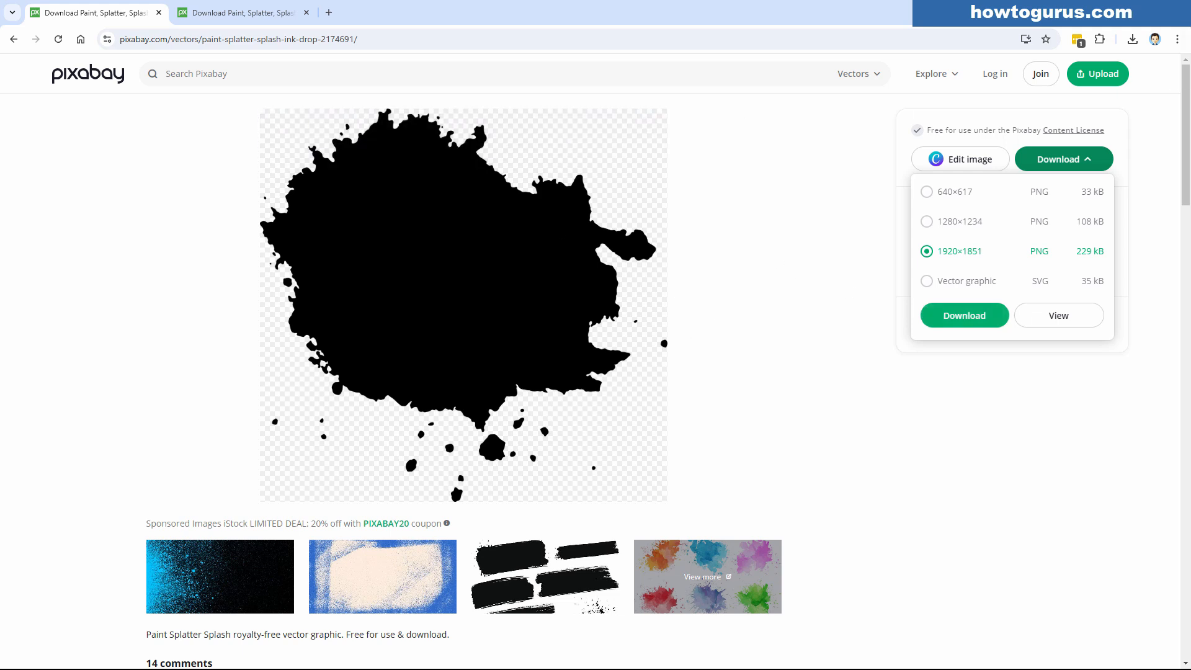
# - Switch to Affinity Photo and close the finished clipping mask document, leaving the cat photo open
pyautogui.click(425, 39)
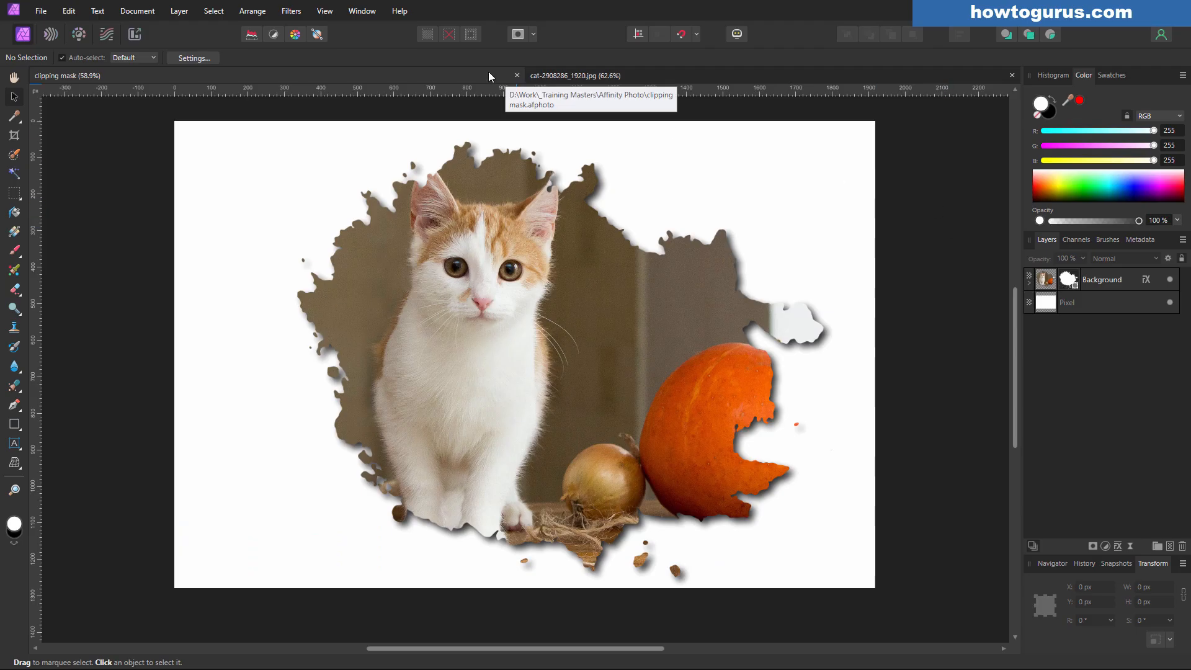
pyautogui.click(517, 75)
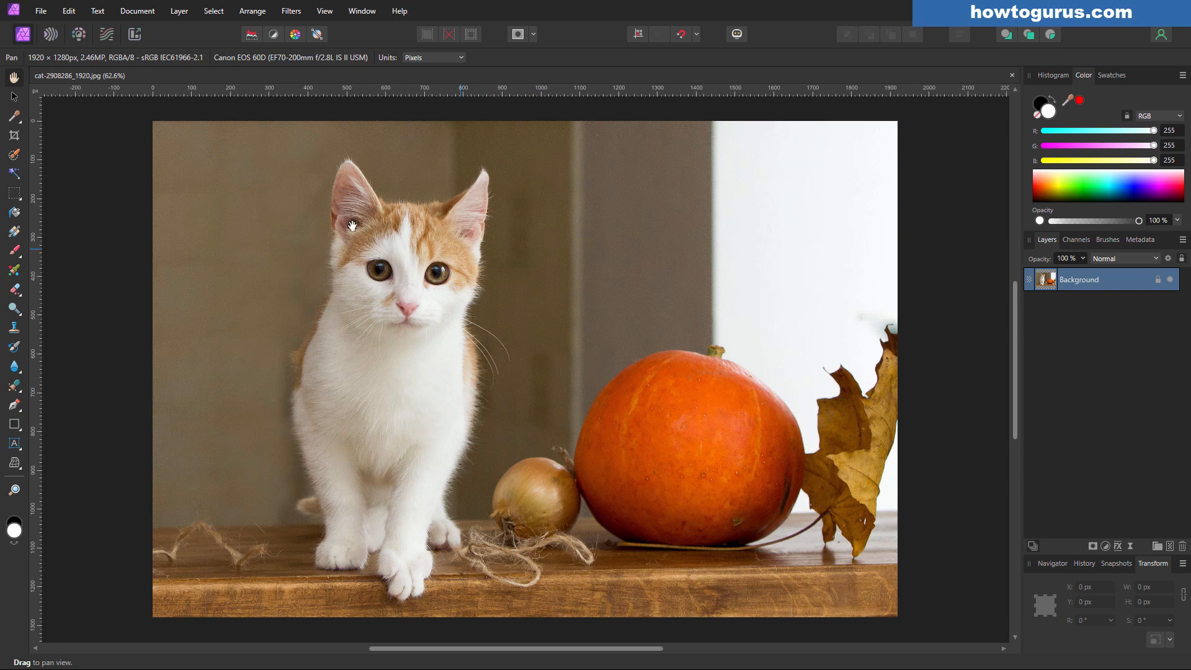
# - Place paint-2174691_1920.png into the cat photo at its default size
pyautogui.click(41, 11)
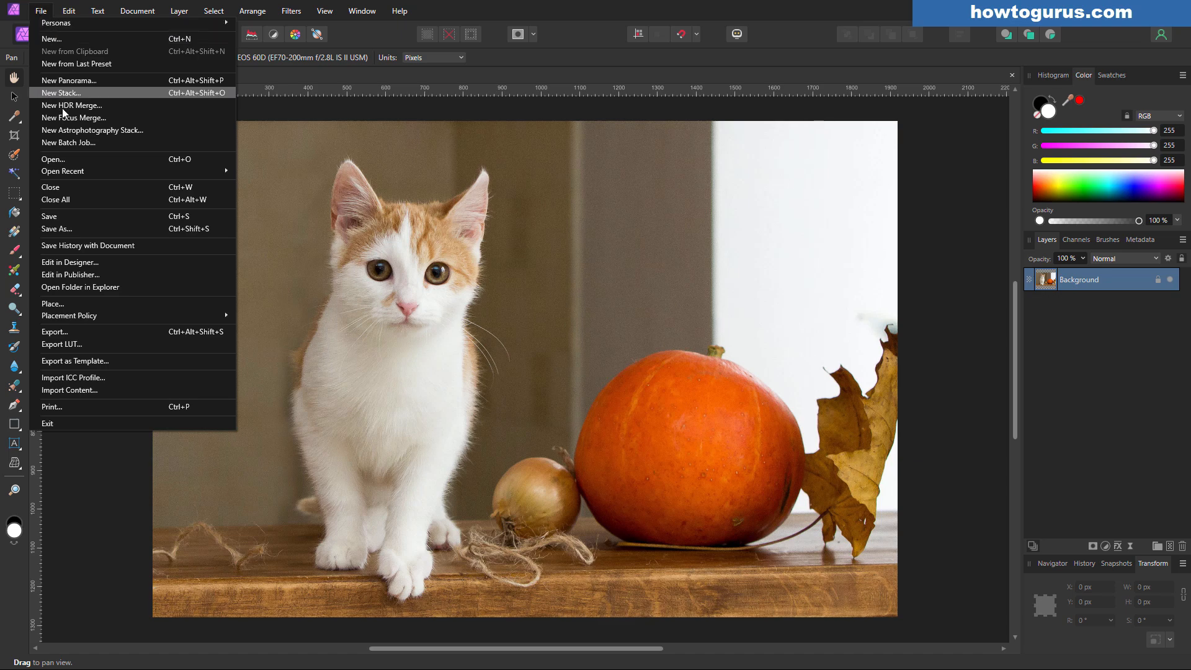
pyautogui.click(104, 304)
pyautogui.click(194, 233)
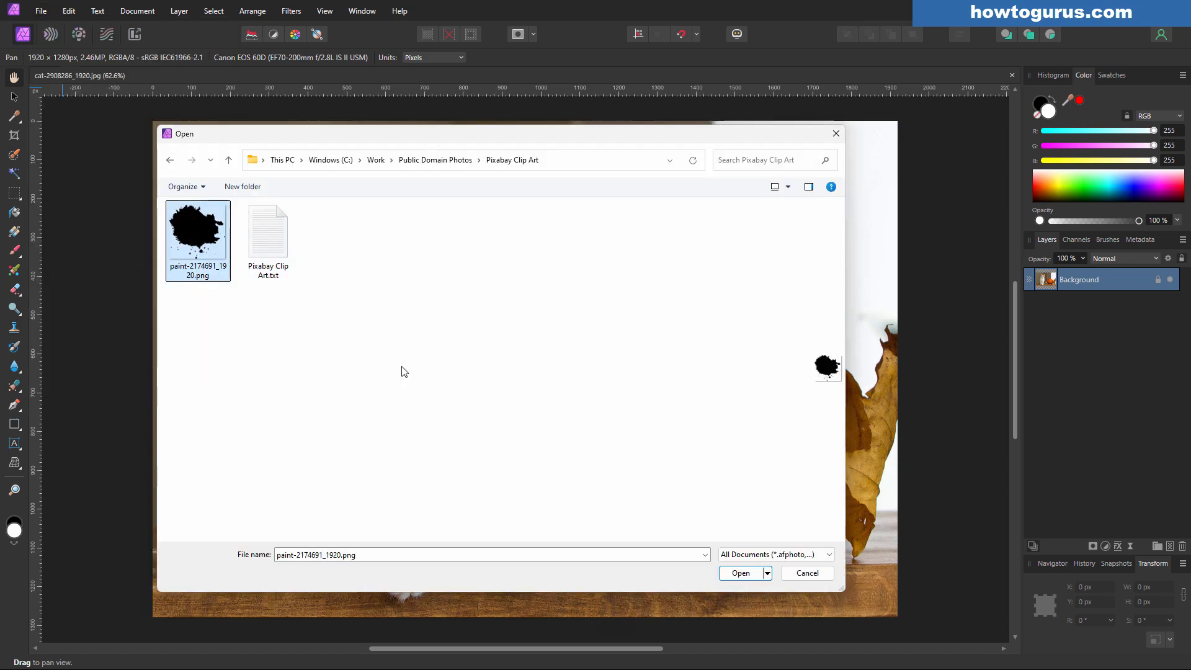
pyautogui.click(741, 572)
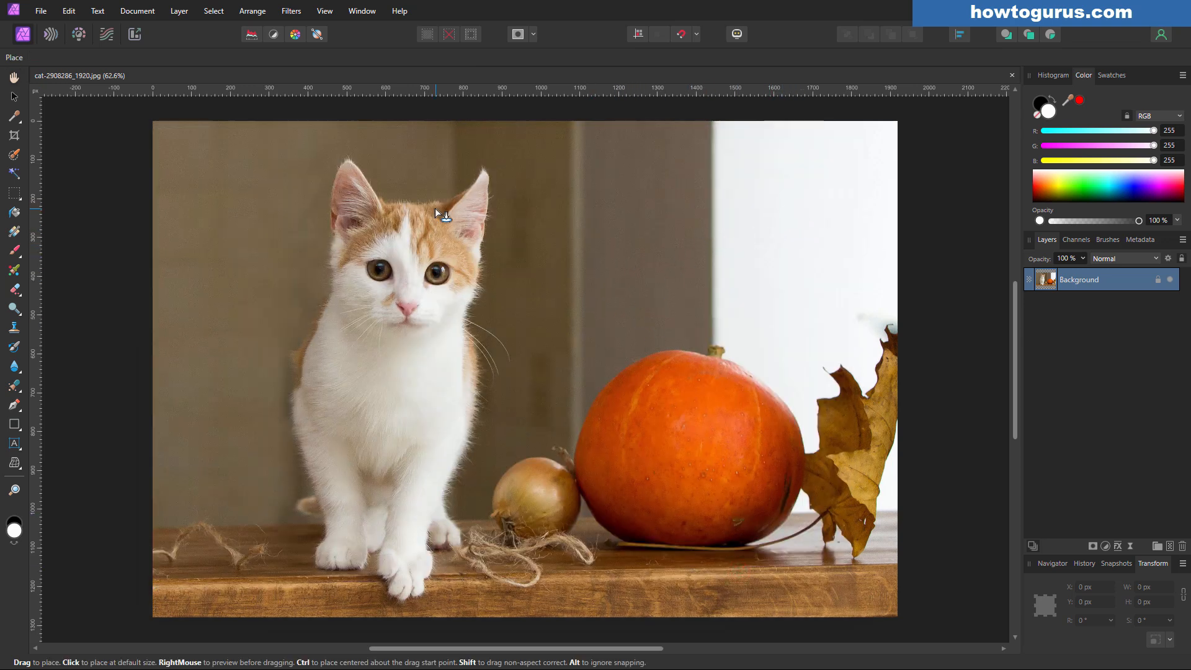
pyautogui.click(169, 138)
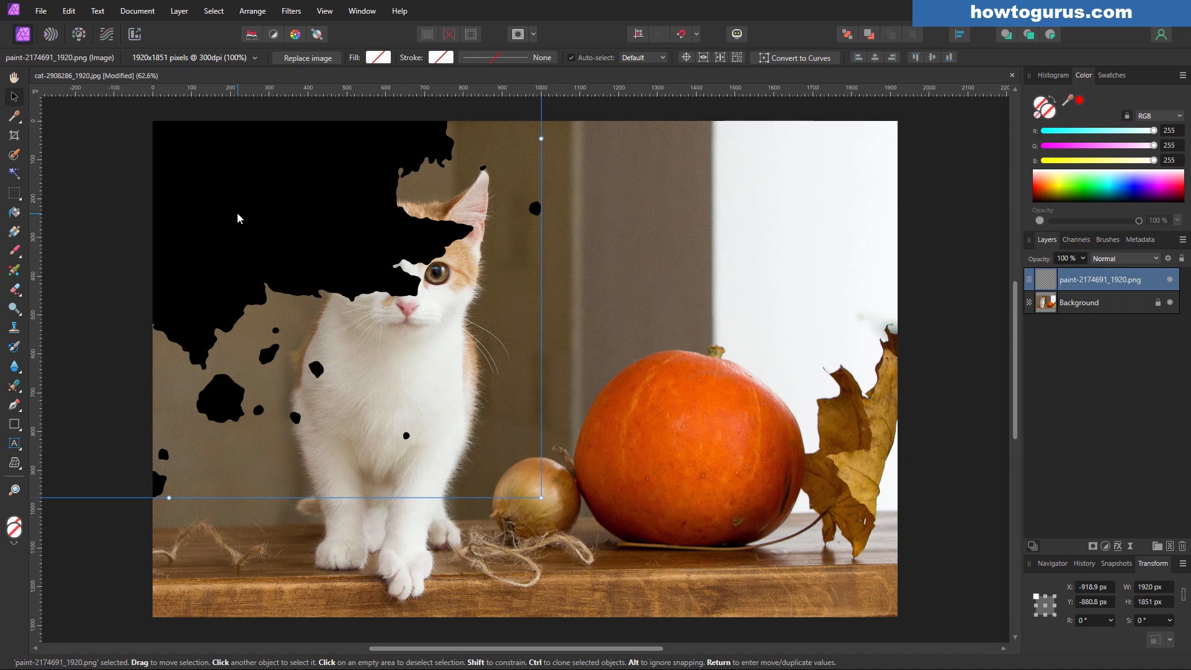
# - Move the placed splatter over the cat and scale it proportionally to about 1487 × 1434 px
pyautogui.moveTo(237, 213)
pyautogui.mouseDown()
pyautogui.moveTo(669, 331)
pyautogui.moveTo(606, 399)
pyautogui.moveTo(544, 431)
pyautogui.moveTo(507, 315)
pyautogui.moveTo(544, 419)
pyautogui.moveTo(533, 268)
pyautogui.moveTo(563, 411)
pyautogui.mouseUp()
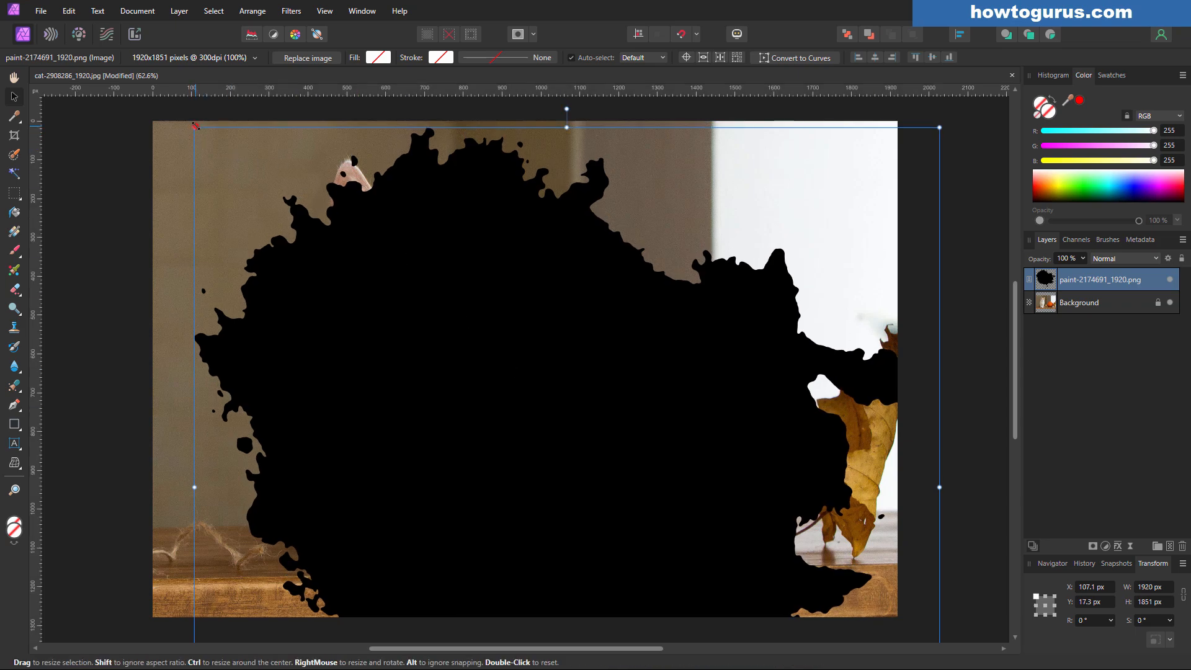
pyautogui.moveTo(194, 127); pyautogui.dragTo(433, 353)
pyautogui.moveTo(566, 461); pyautogui.dragTo(372, 251)
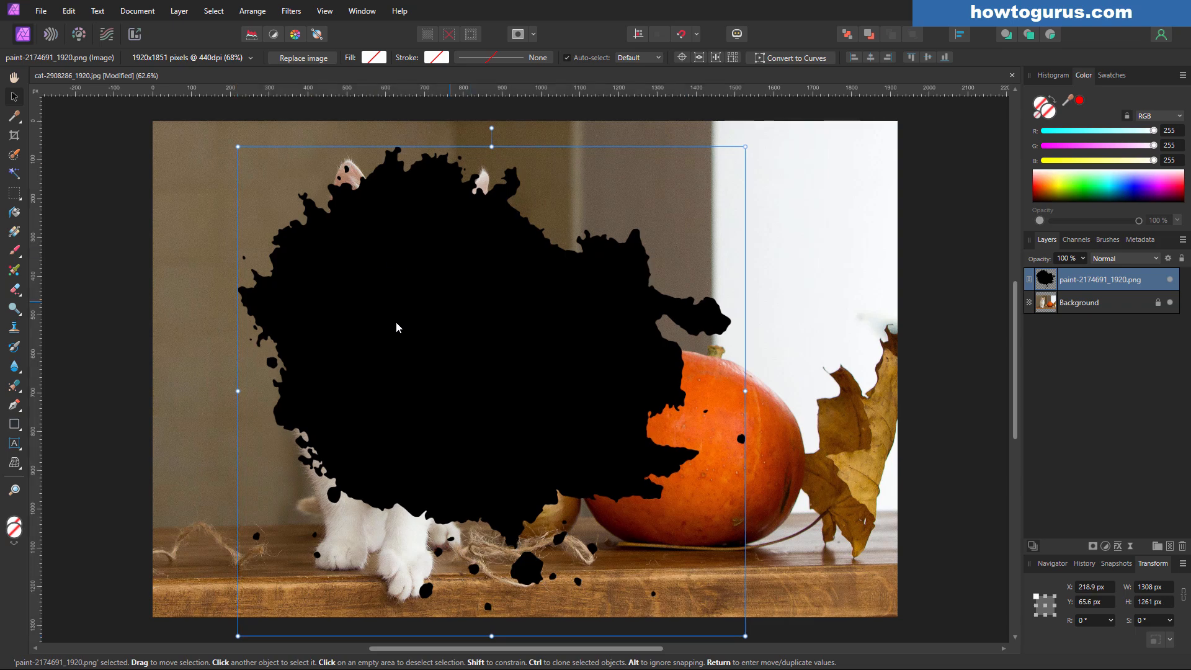
pyautogui.moveTo(745, 147); pyautogui.dragTo(814, 80)
pyautogui.moveTo(535, 281); pyautogui.dragTo(480, 340)
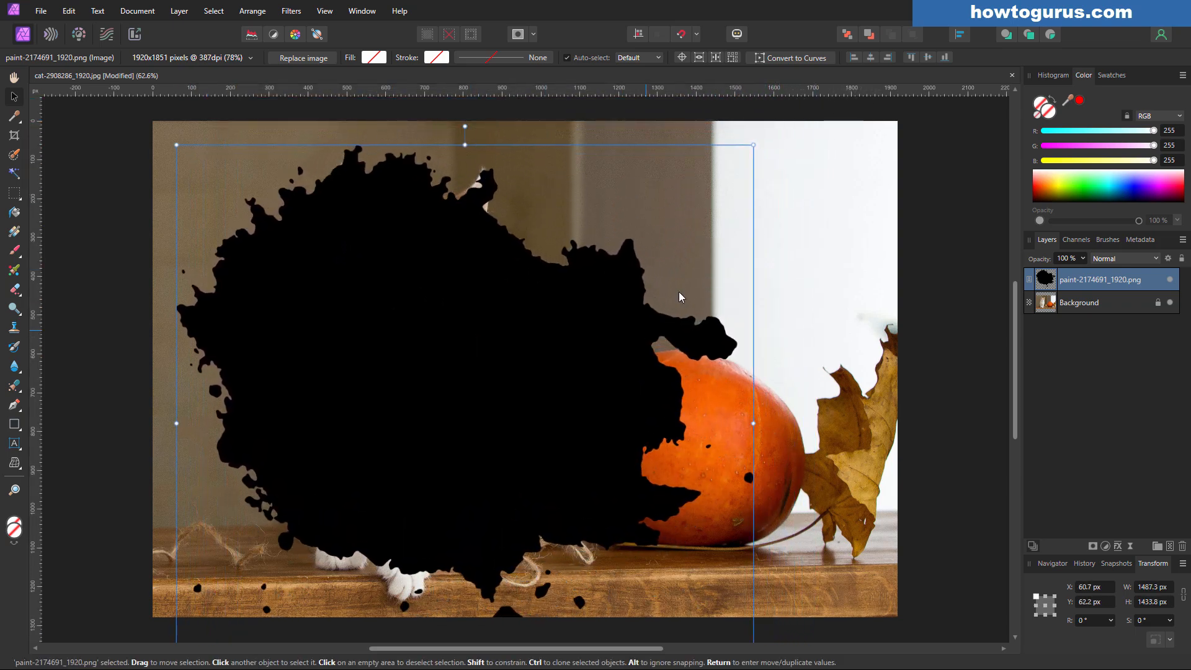
# - Refine the splatter to about 1530 × 1475 px and position it over the cat and part of the pumpkin
pyautogui.moveTo(753, 147); pyautogui.dragTo(784, 117)
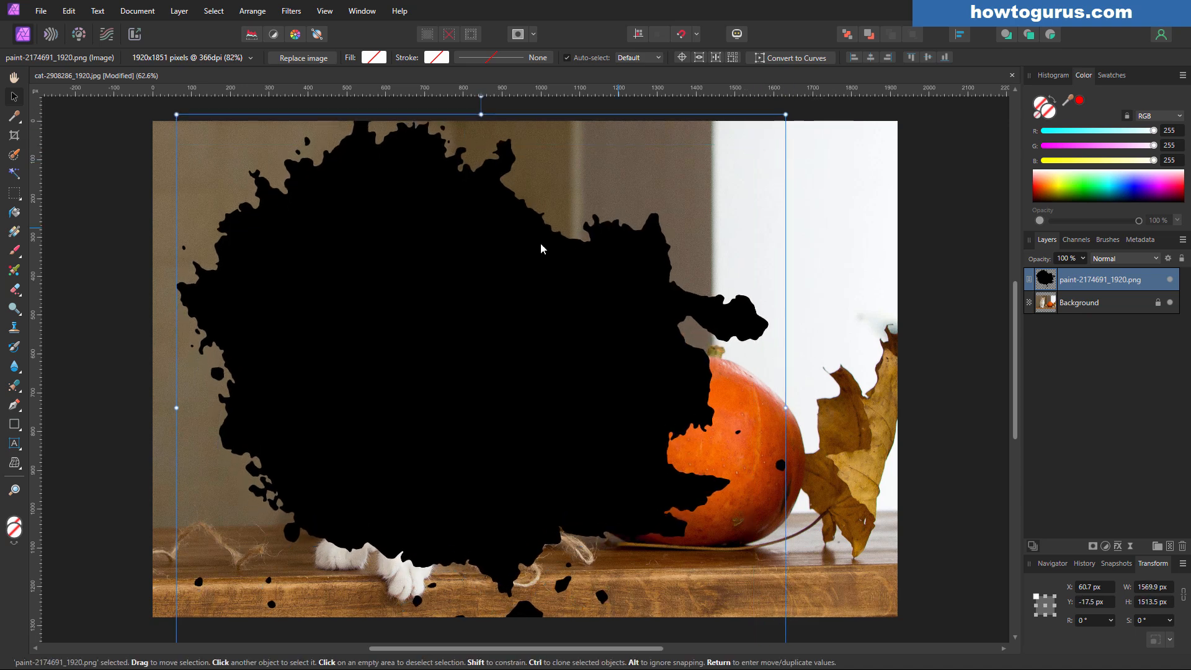
pyautogui.moveTo(528, 247); pyautogui.dragTo(523, 265)
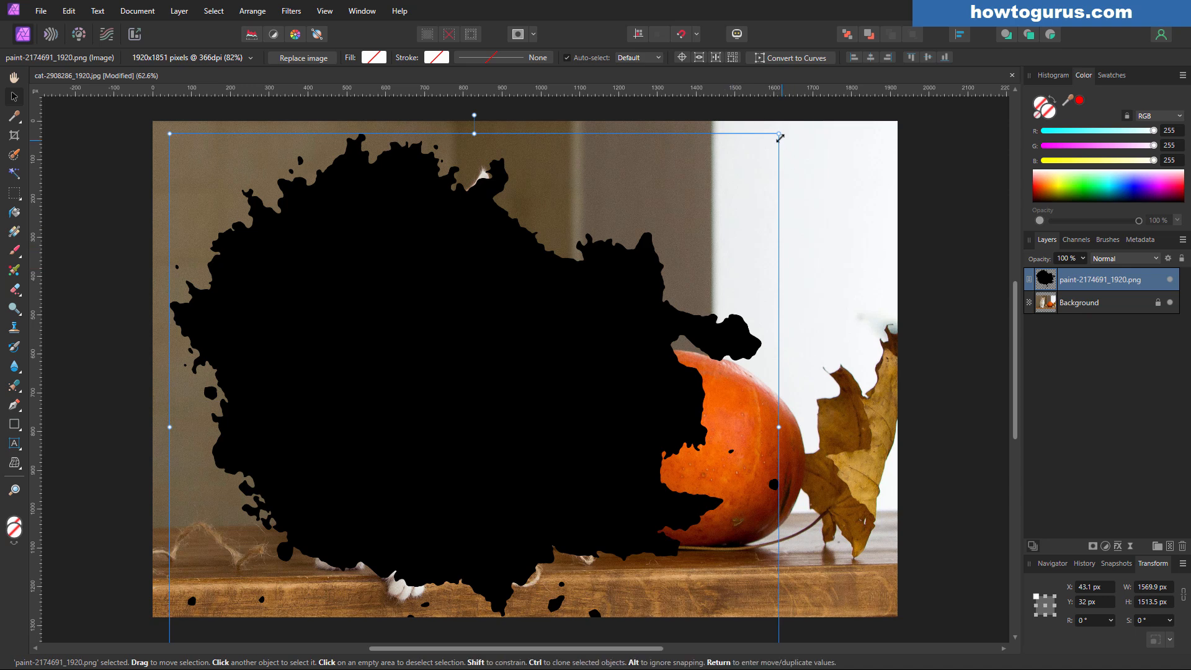
pyautogui.moveTo(778, 133); pyautogui.dragTo(763, 148)
pyautogui.moveTo(565, 313); pyautogui.dragTo(570, 296)
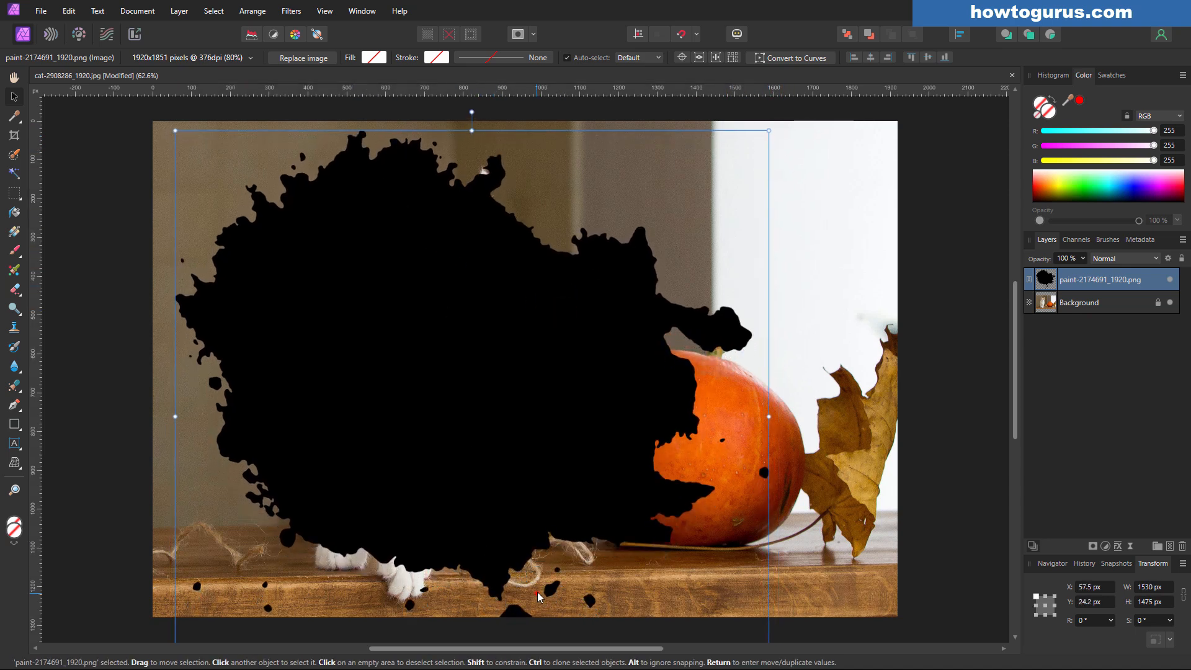
pyautogui.moveTo(538, 592); pyautogui.dragTo(515, 572)
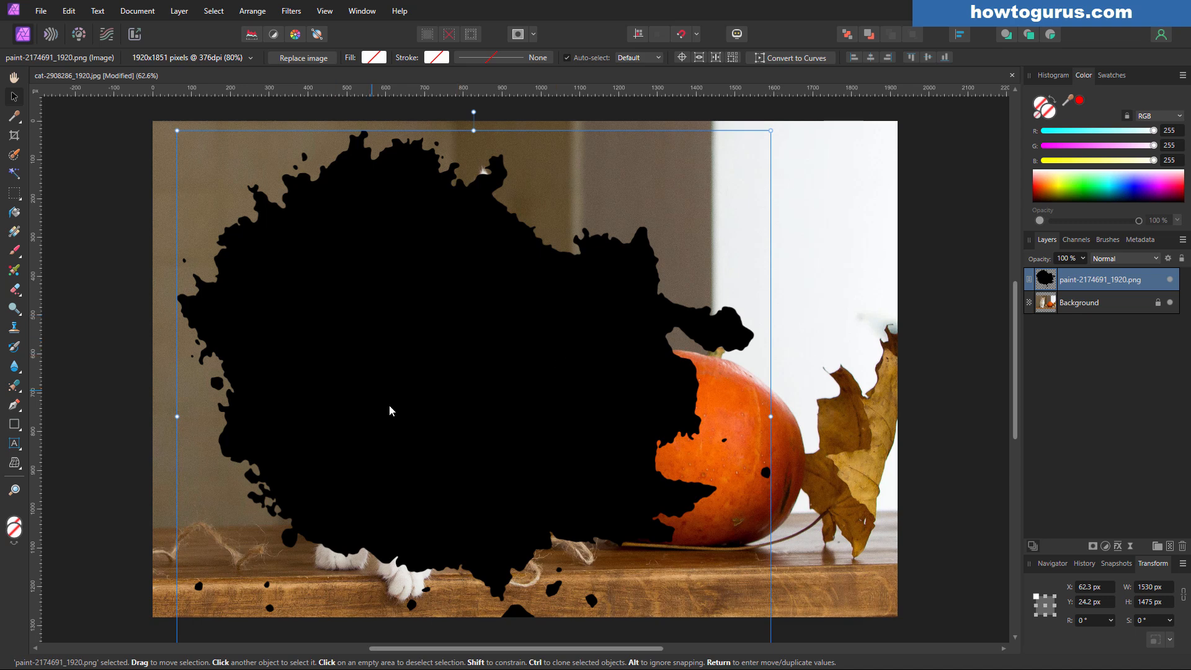
# - Lower the splatter layer's opacity to 61% to realign it over the cat and pumpkin, and return it to 100%
pyautogui.click(1083, 258)
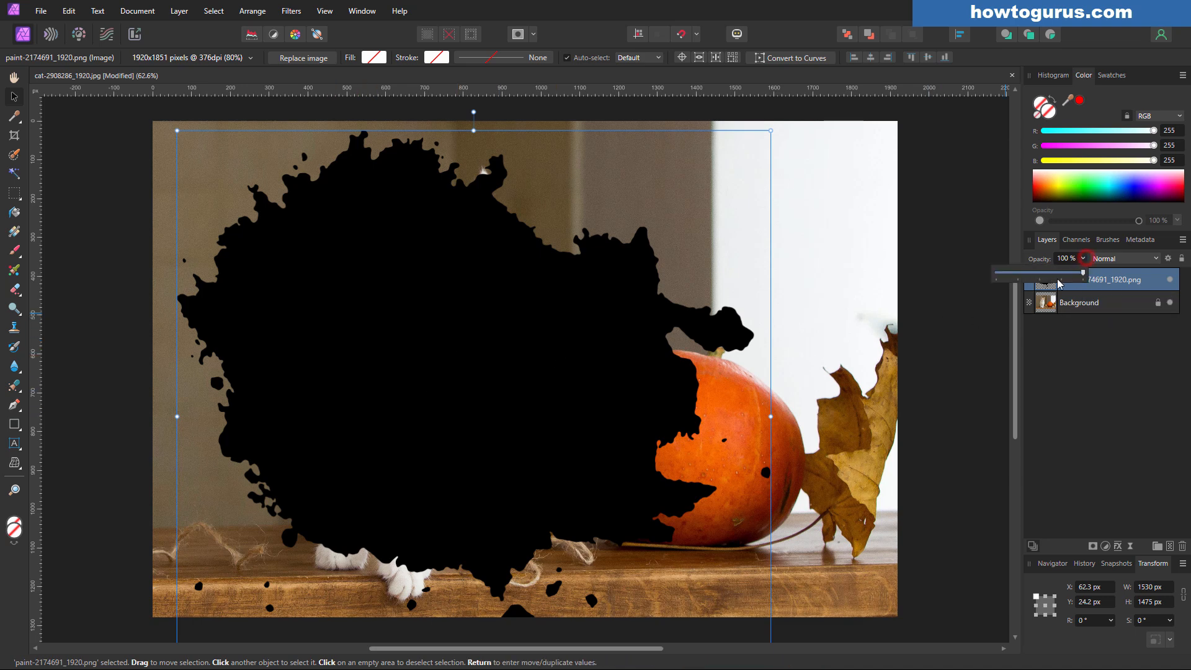
pyautogui.click(1050, 274)
pyautogui.moveTo(580, 335)
pyautogui.mouseDown()
pyautogui.moveTo(566, 336)
pyautogui.moveTo(599, 342)
pyautogui.mouseUp()
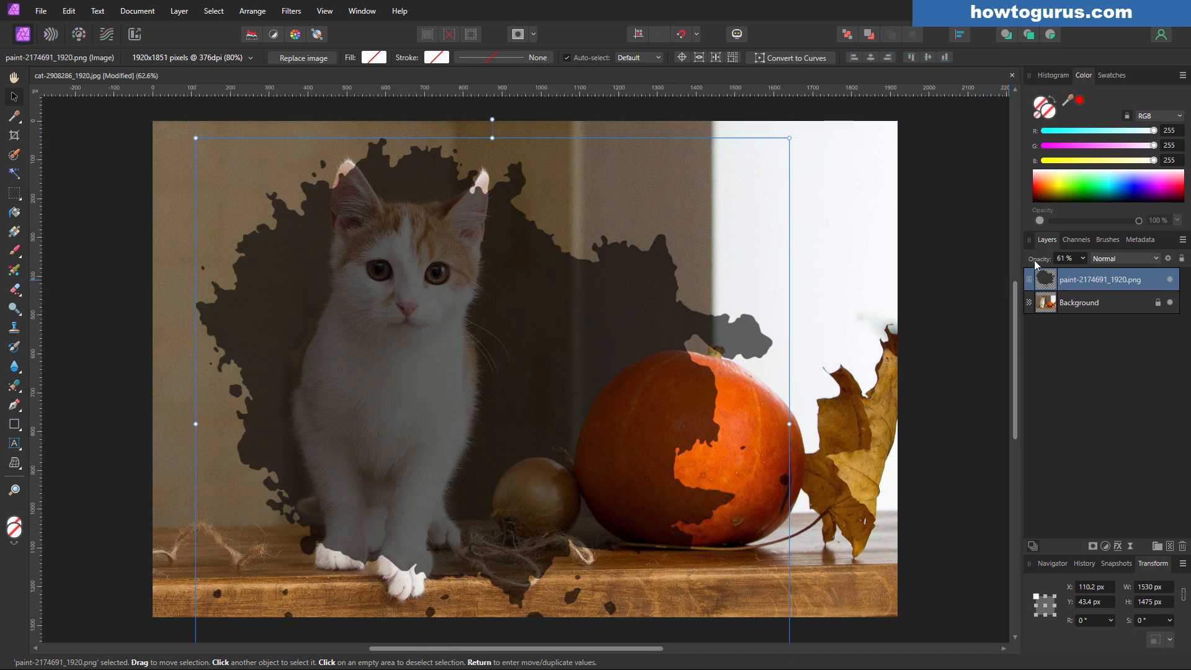
pyautogui.click(1082, 258)
pyautogui.moveTo(1080, 275); pyautogui.dragTo(1120, 274)
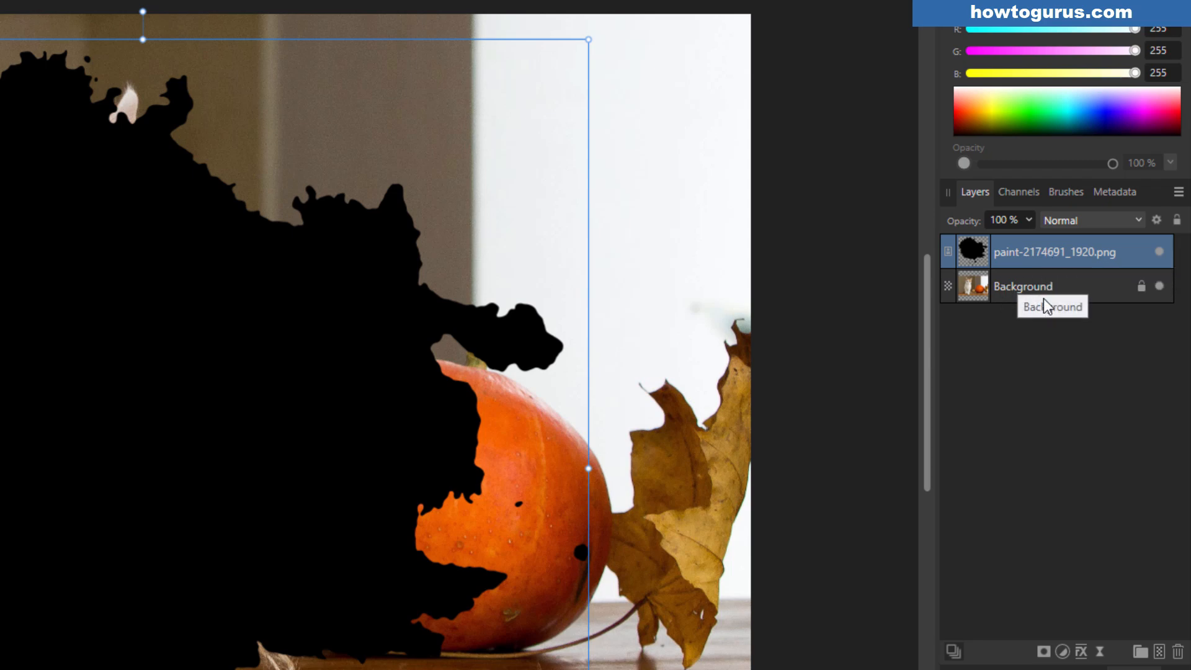
# - Unlock the Background layer and apply the splatter layer to it with Mask to Below
pyautogui.click(1140, 287)
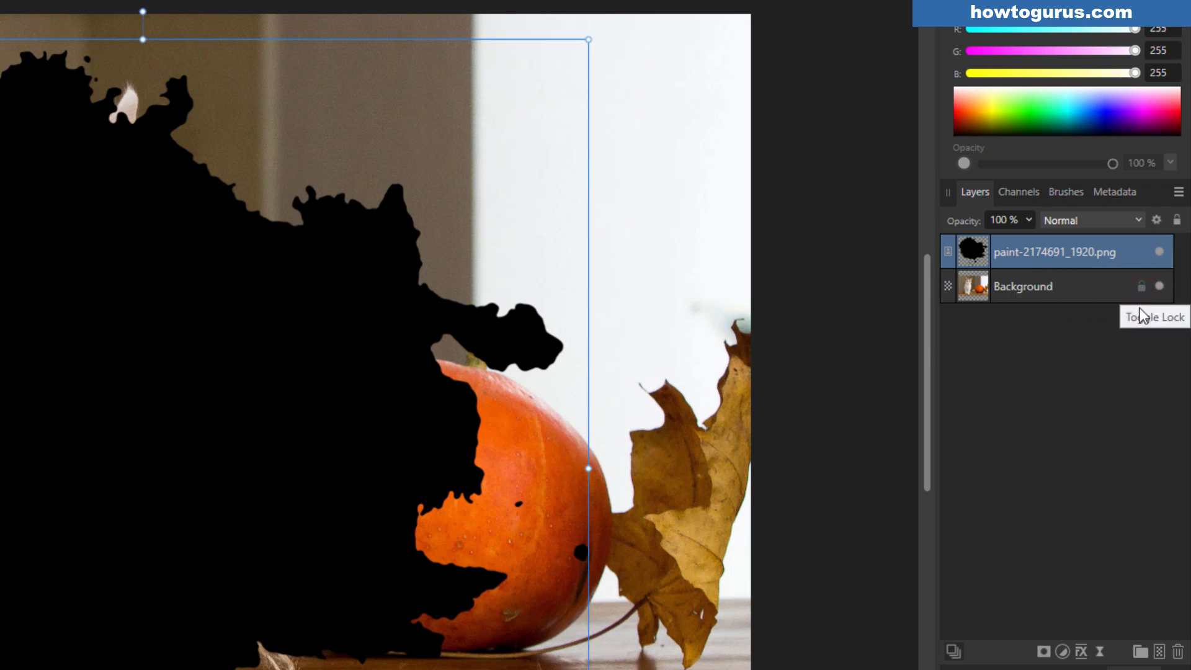
pyautogui.rightClick(1050, 252)
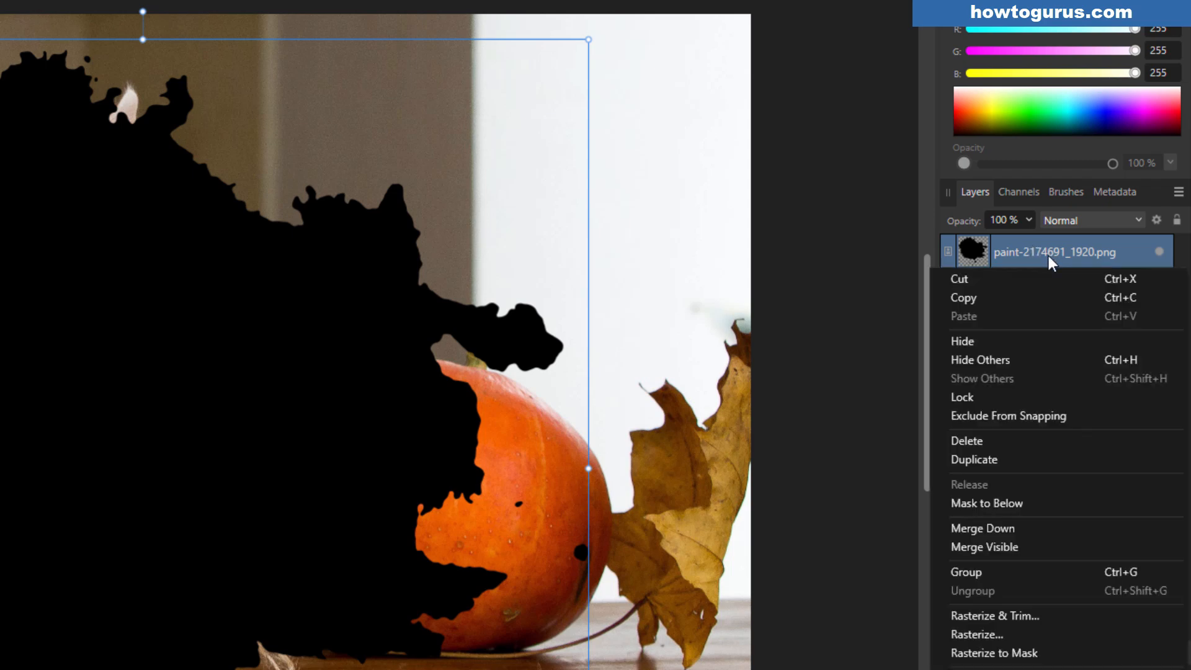
pyautogui.click(997, 502)
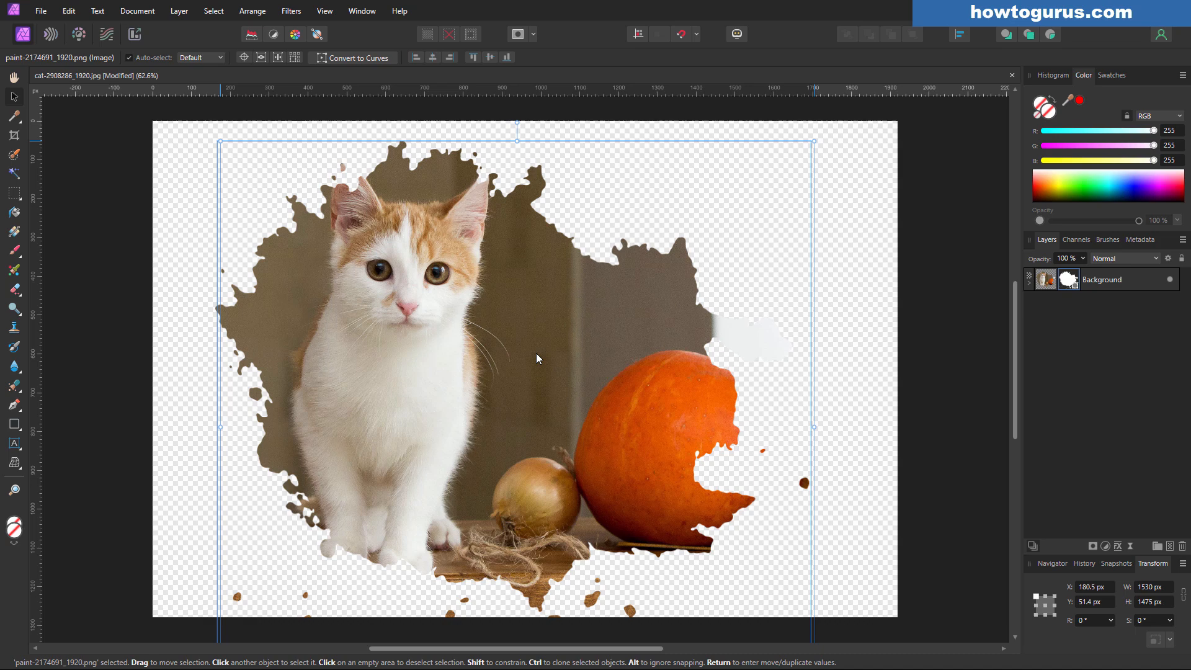
# - Shift the splatter mask to about X 125, Y 35 px, and move the masked Background so the mask sits at about X 214, Y 29 px
pyautogui.moveTo(536, 355); pyautogui.dragTo(506, 347)
pyautogui.click(1048, 284)
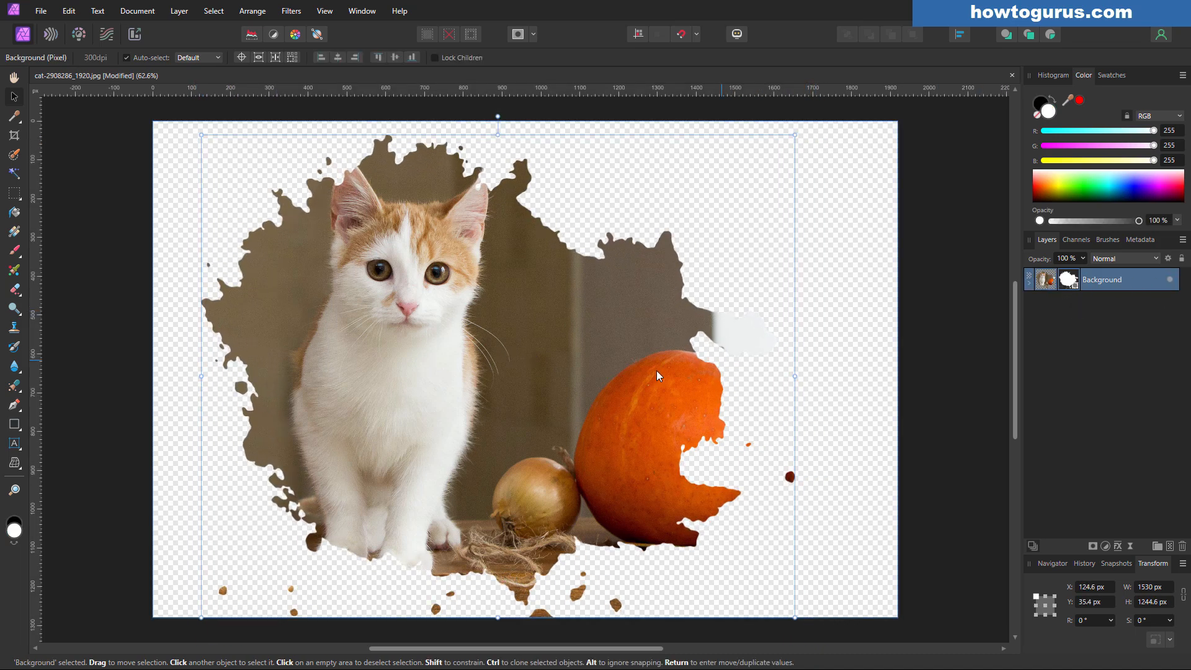
pyautogui.moveTo(656, 370)
pyautogui.mouseDown()
pyautogui.moveTo(722, 371)
pyautogui.moveTo(663, 377)
pyautogui.moveTo(690, 371)
pyautogui.mouseUp()
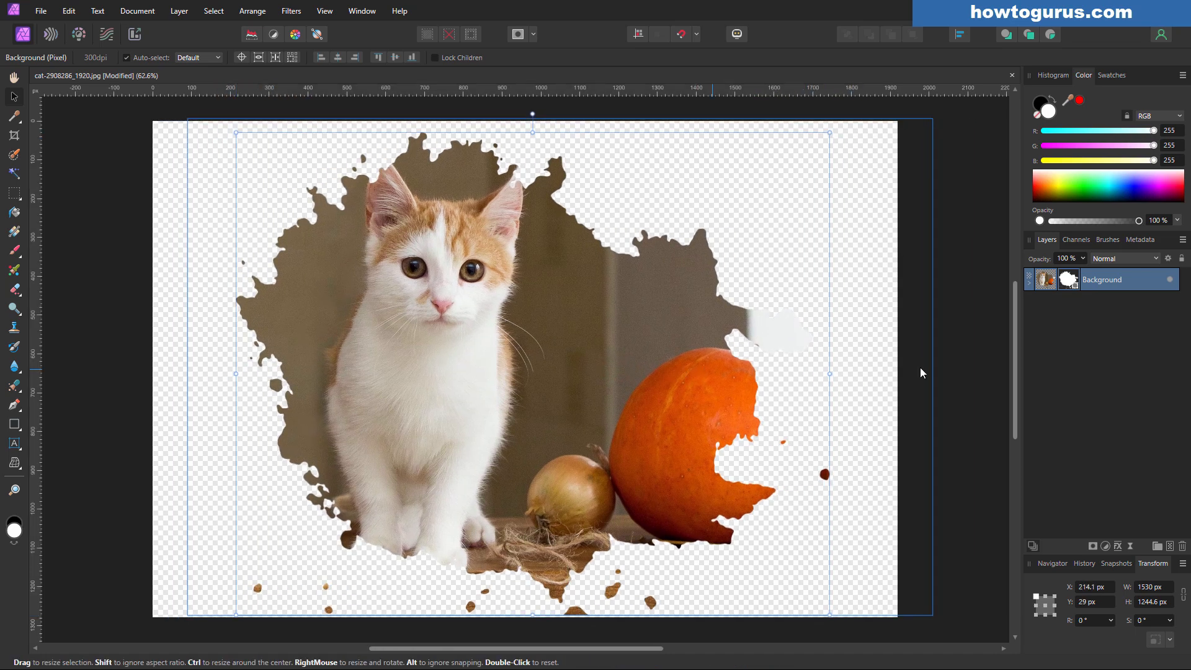
pyautogui.click(1074, 290)
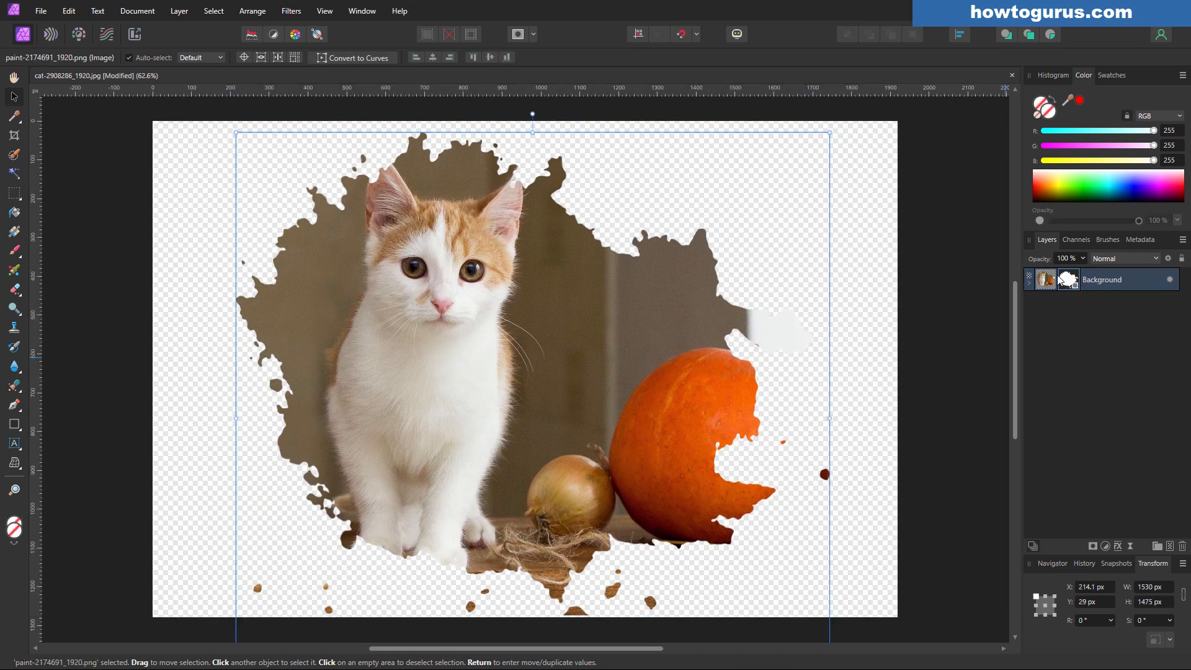
# - Move the masked photo to about X 313, Y 29 px, and erase the stray specks along the canvas's bottom edge
pyautogui.moveTo(675, 368)
pyautogui.mouseDown()
pyautogui.moveTo(660, 368)
pyautogui.moveTo(666, 357)
pyautogui.mouseUp()
pyautogui.click(1048, 282)
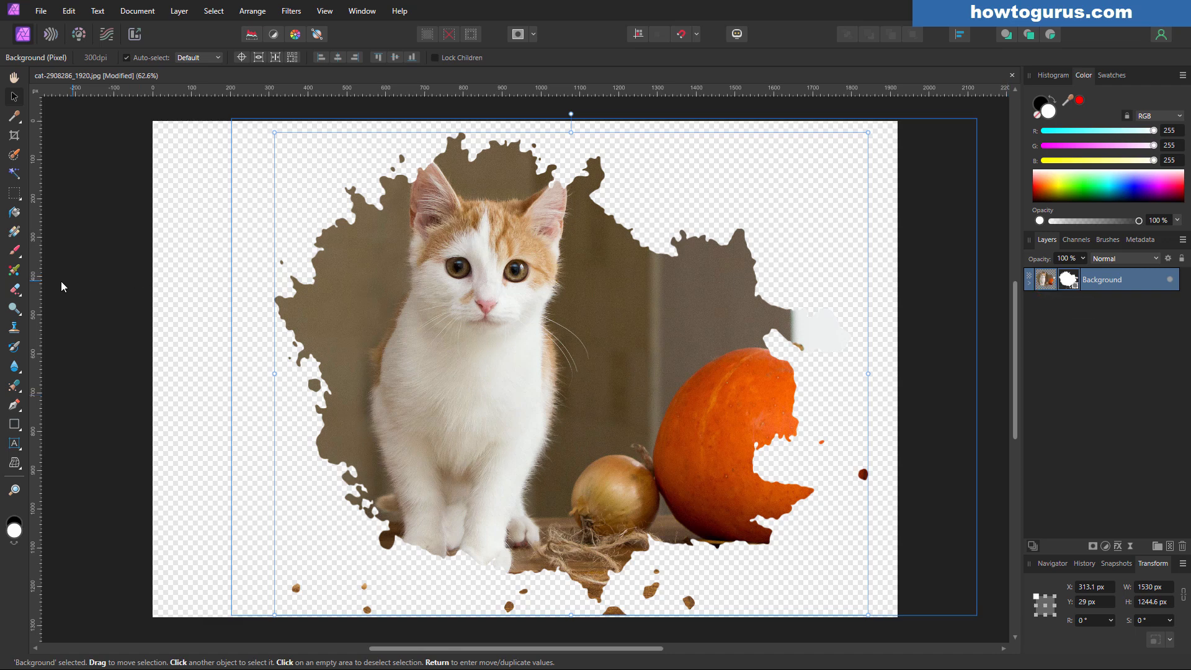
pyautogui.click(13, 289)
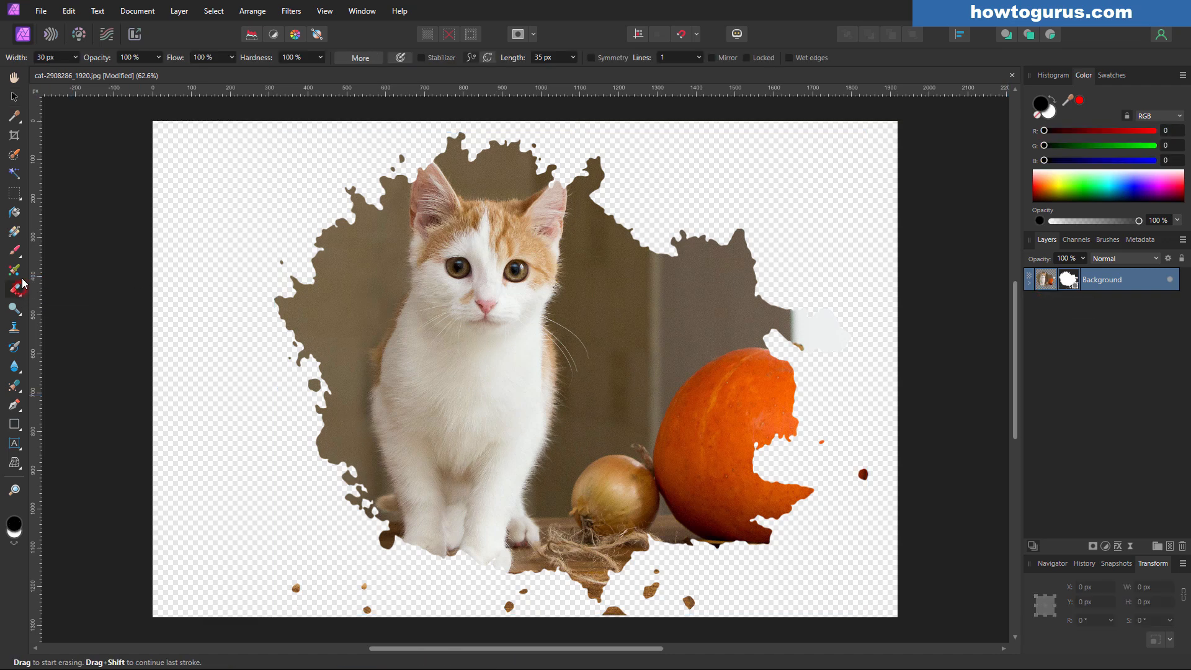
pyautogui.click(367, 610)
pyautogui.moveTo(597, 613); pyautogui.dragTo(623, 614)
pyautogui.click(13, 96)
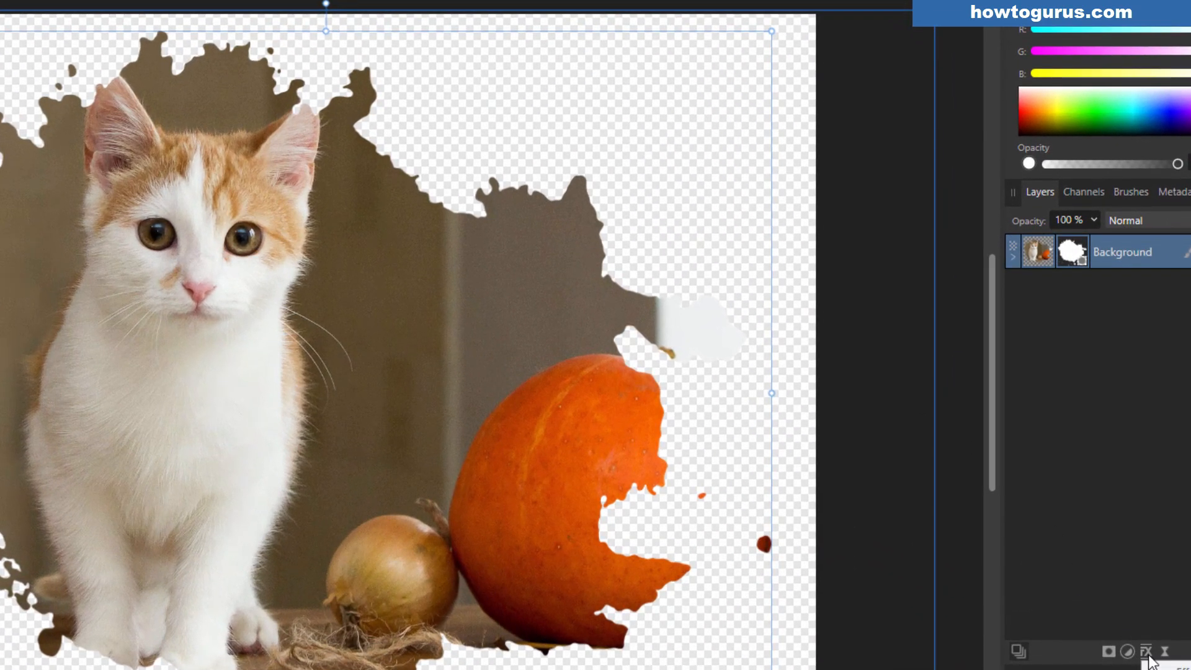
# - Add an Outer Shadow layer effect to the masked Background with an offset of about 17.7 px
pyautogui.click(1147, 653)
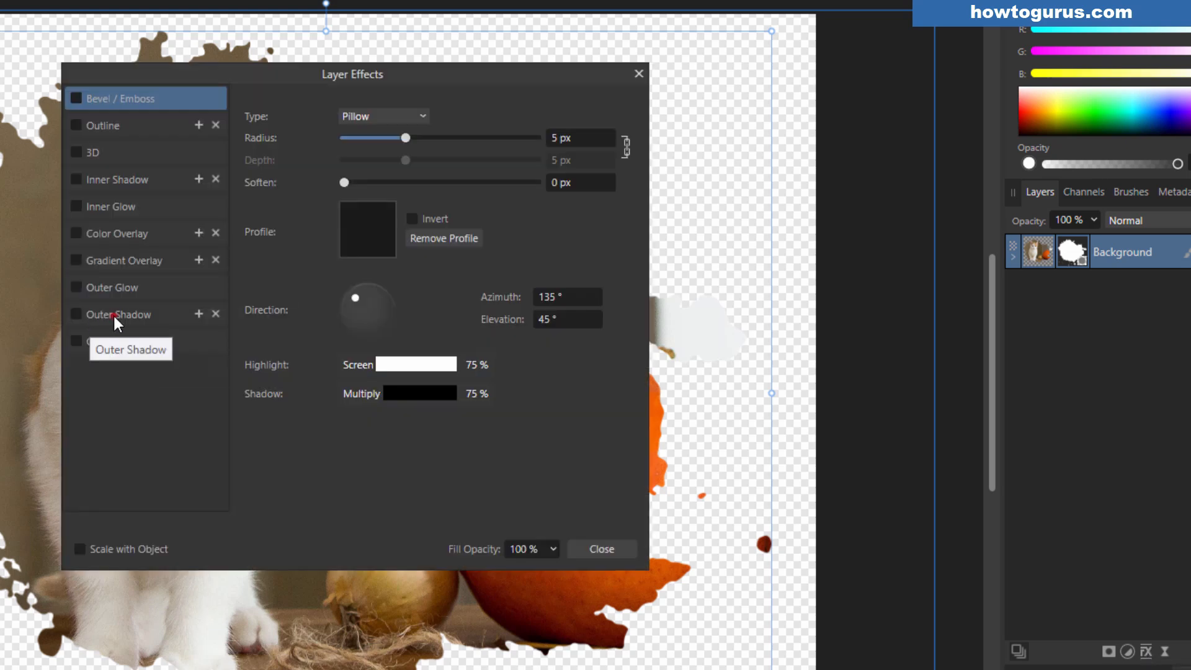
pyautogui.click(75, 314)
pyautogui.click(159, 315)
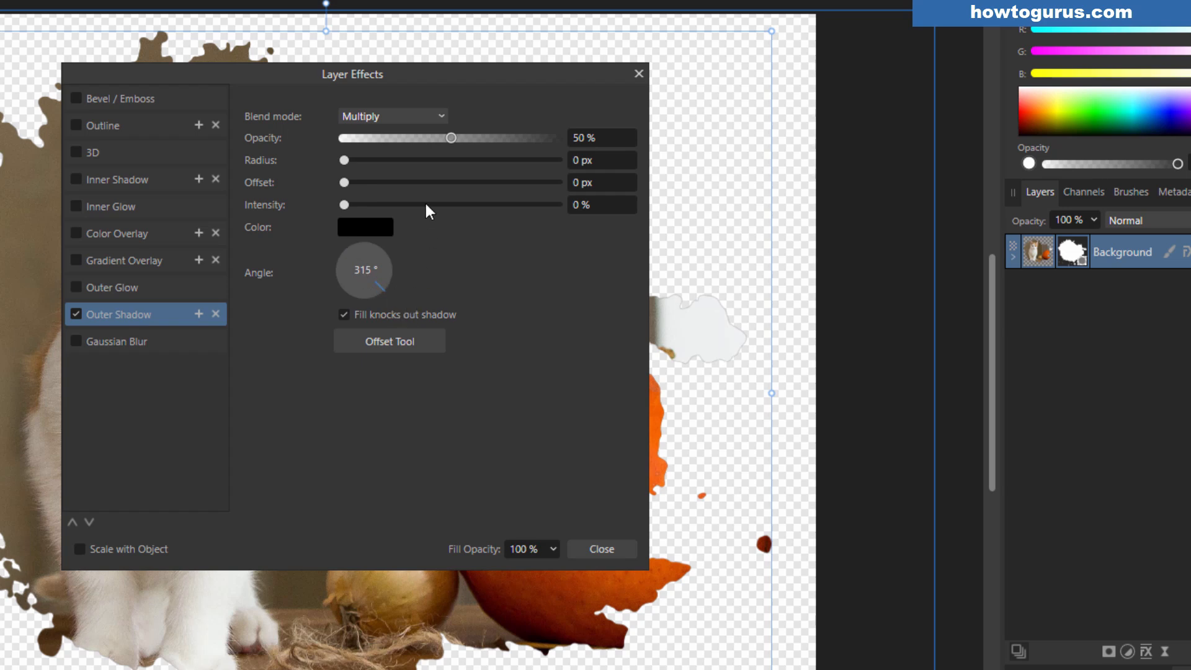
pyautogui.moveTo(399, 79); pyautogui.dragTo(865, 94)
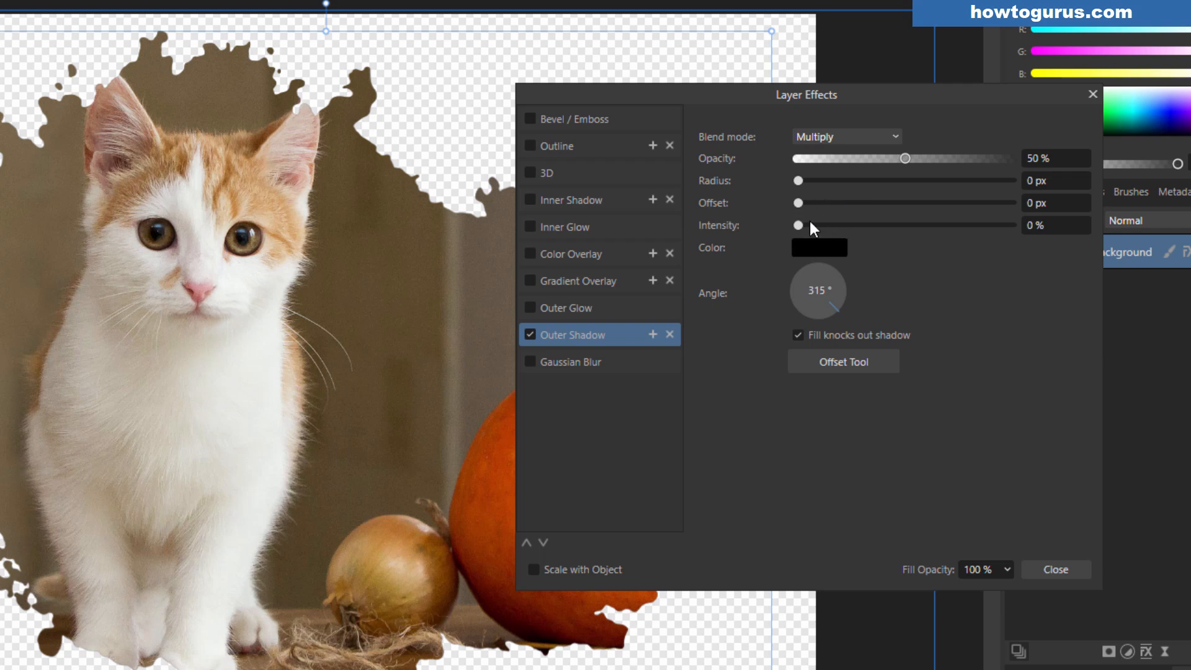
pyautogui.moveTo(798, 203); pyautogui.dragTo(904, 202)
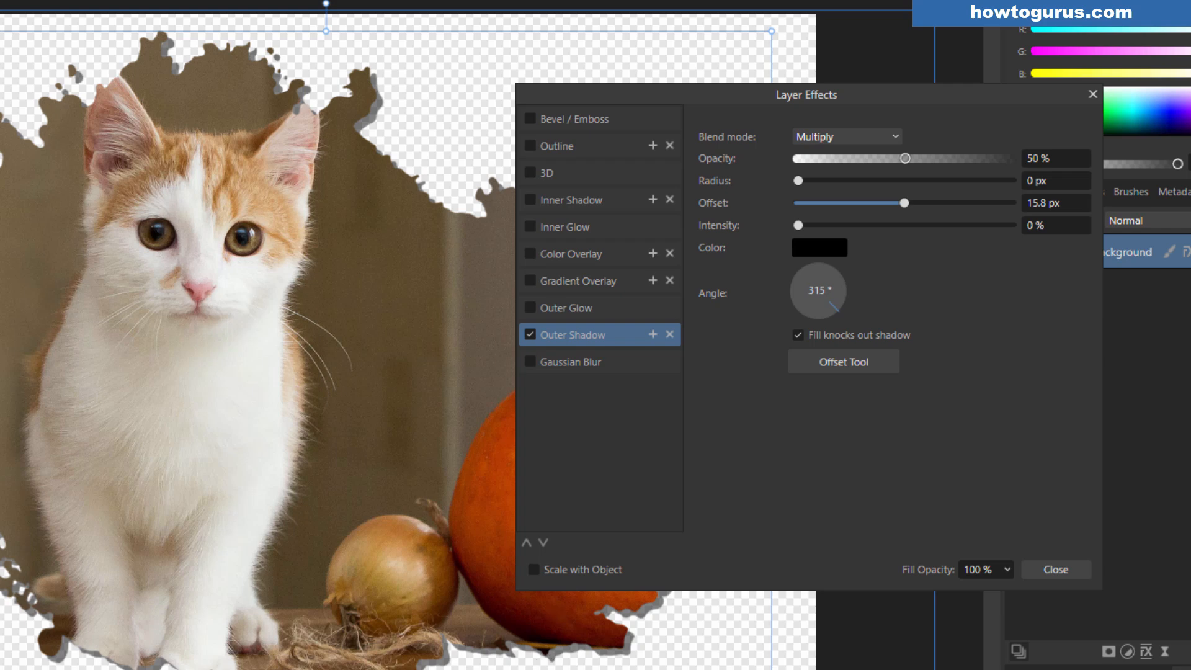
pyautogui.moveTo(894, 205)
pyautogui.mouseDown()
pyautogui.moveTo(985, 203)
pyautogui.moveTo(902, 204)
pyautogui.mouseUp()
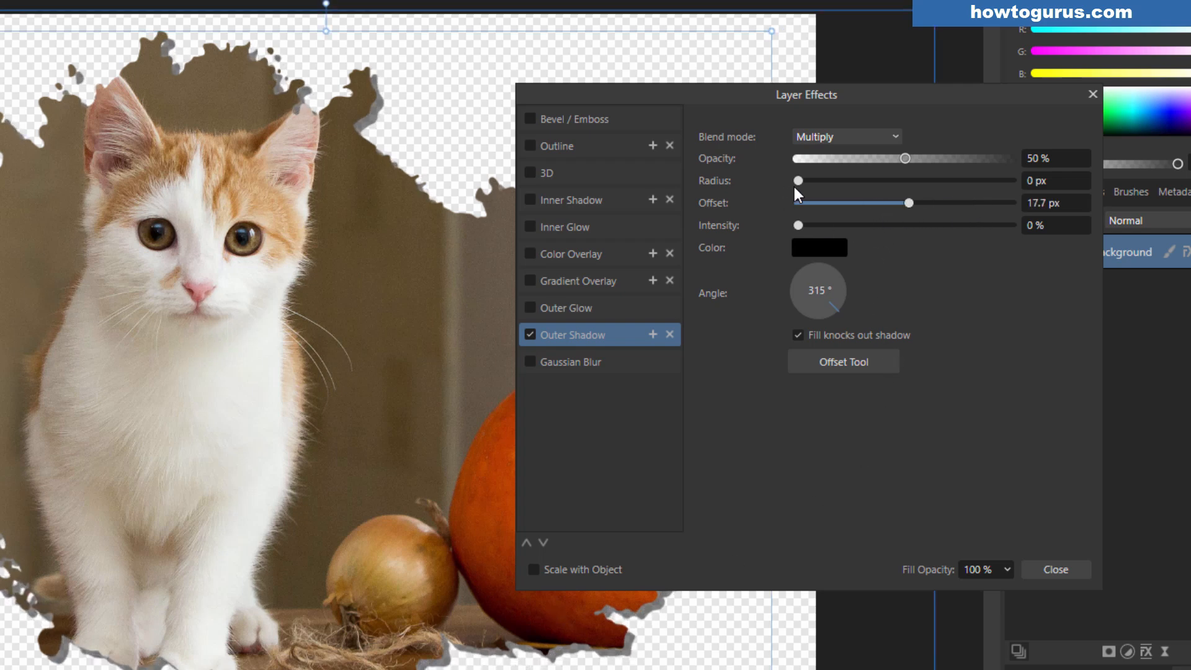
# - Set the outer shadow's opacity to 100% and its radius to 20 px, and close the layer effects
pyautogui.moveTo(800, 180); pyautogui.dragTo(1050, 160)
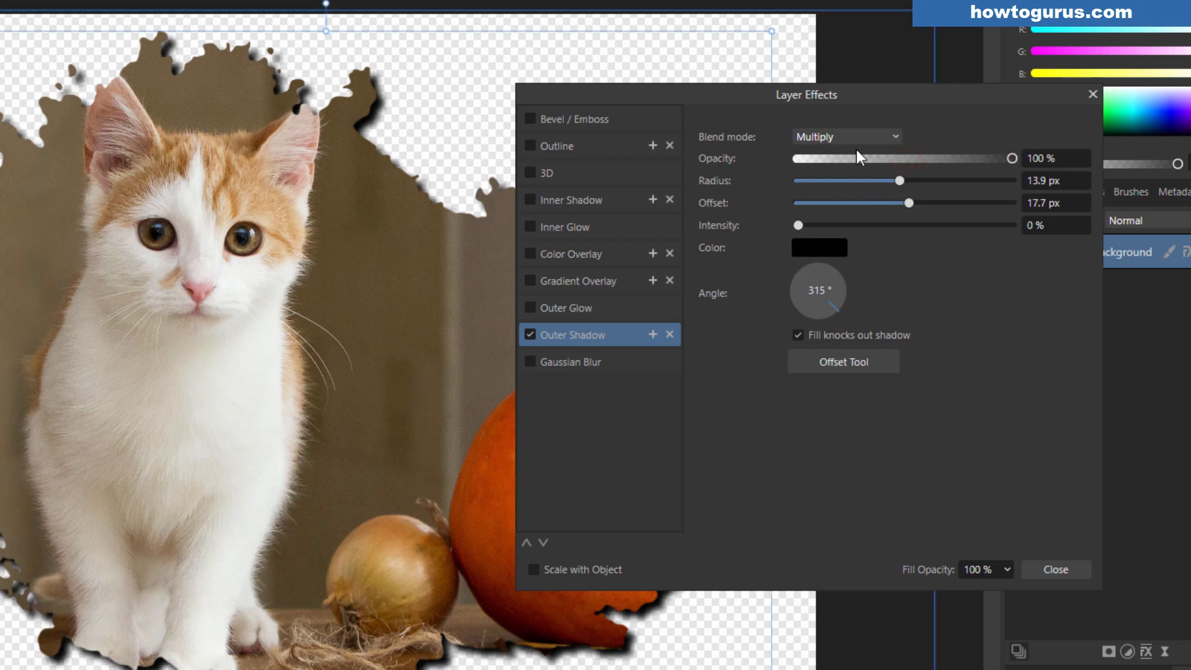
pyautogui.moveTo(909, 105); pyautogui.dragTo(966, 74)
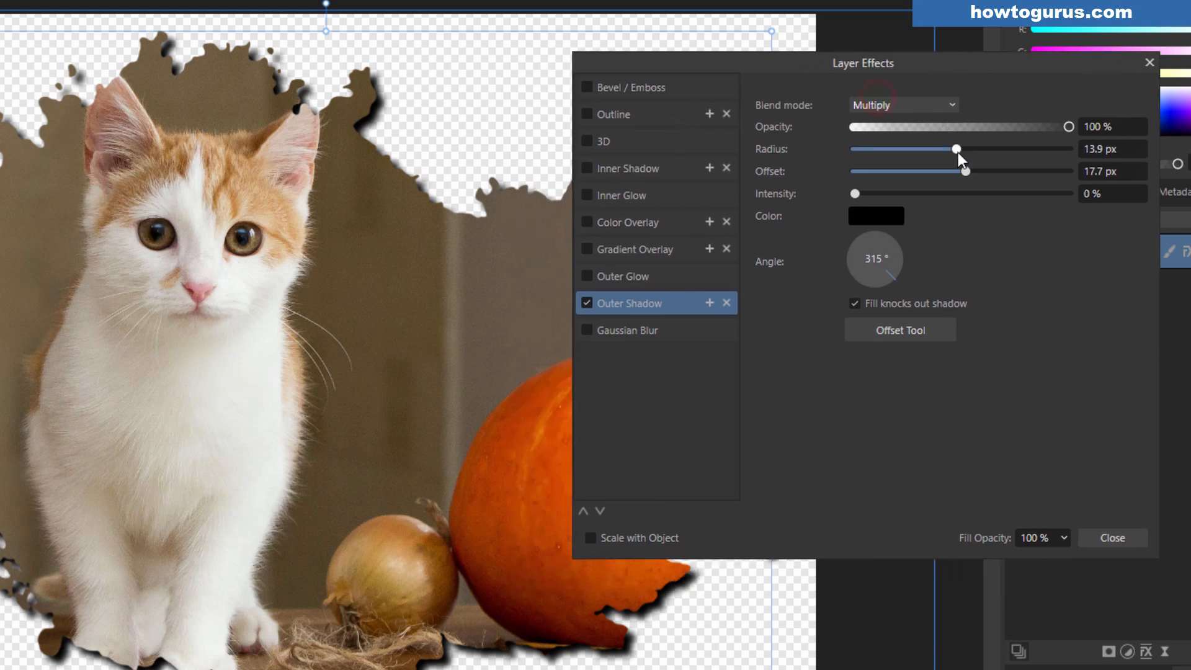
pyautogui.moveTo(957, 150)
pyautogui.mouseDown()
pyautogui.moveTo(872, 156)
pyautogui.moveTo(1020, 156)
pyautogui.moveTo(940, 161)
pyautogui.moveTo(971, 155)
pyautogui.mouseUp()
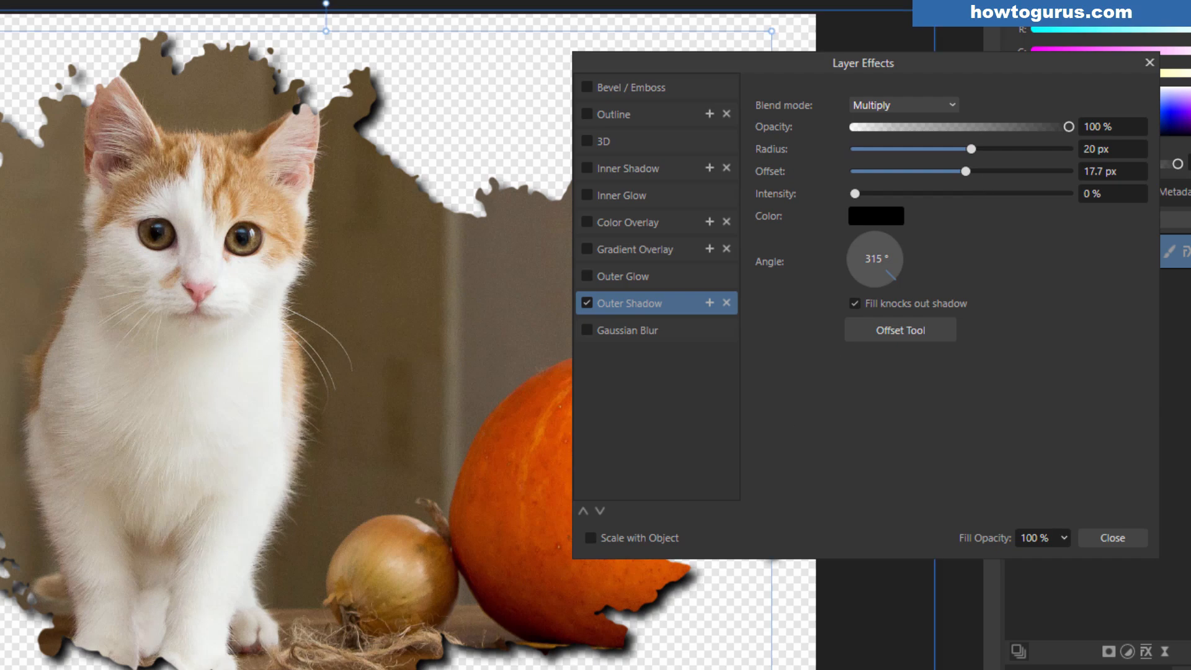
pyautogui.click(1152, 63)
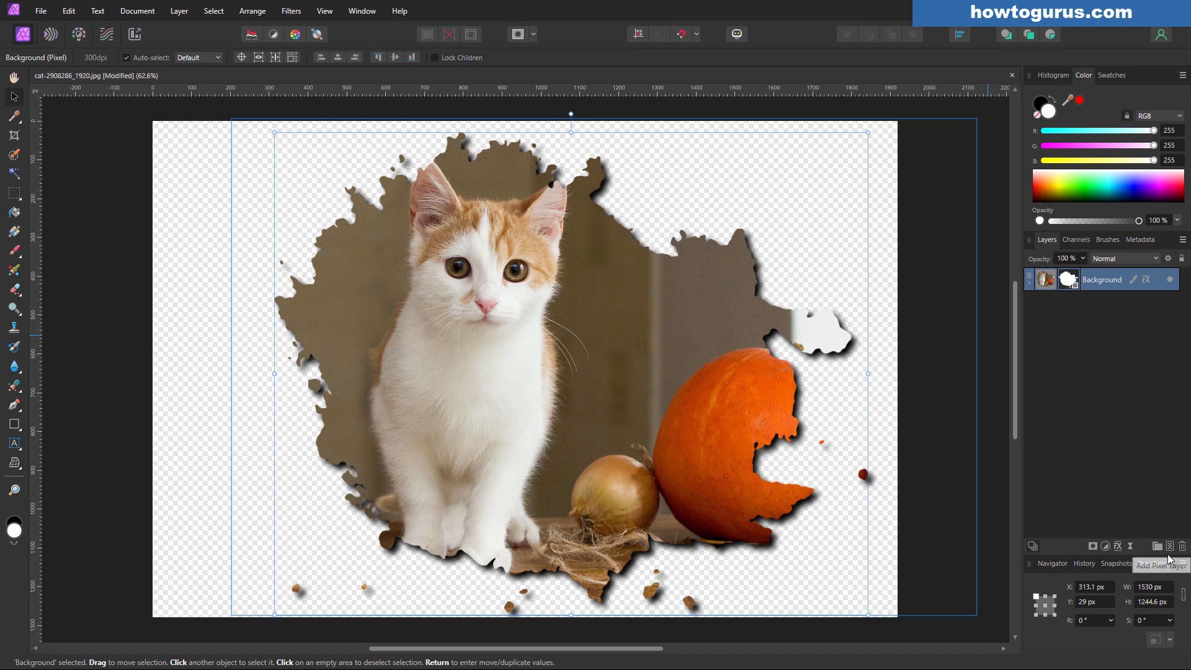
# - Add a new pixel layer and place it beneath the masked Background layer
pyautogui.click(1170, 547)
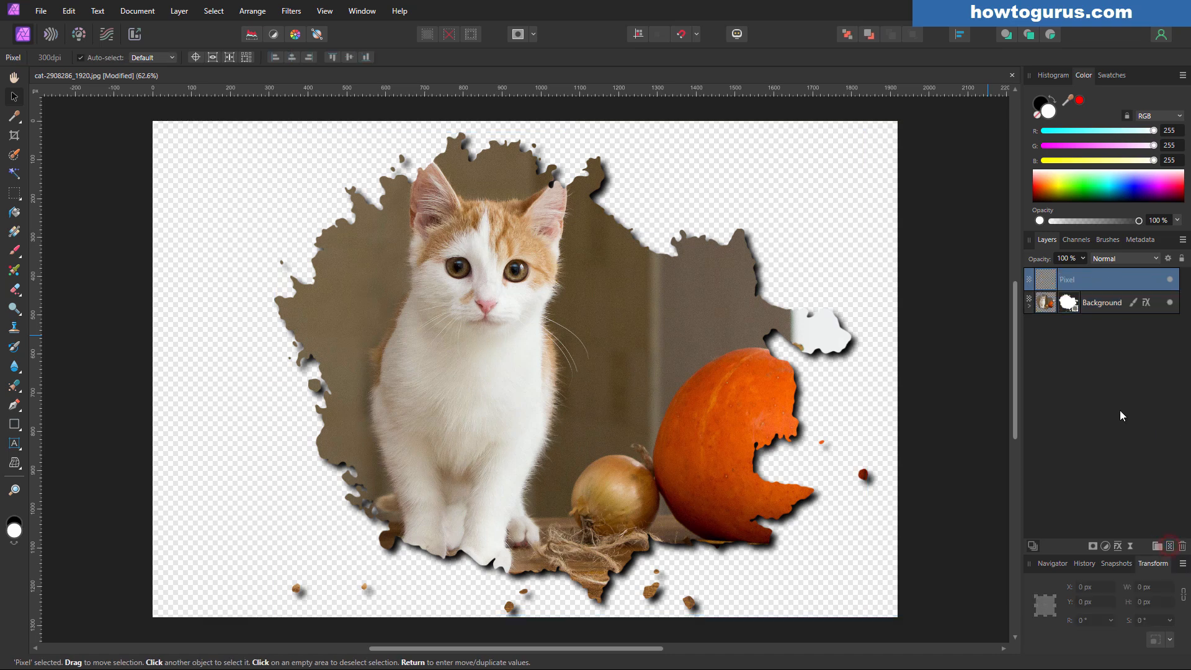
pyautogui.moveTo(1099, 282); pyautogui.dragTo(1100, 320)
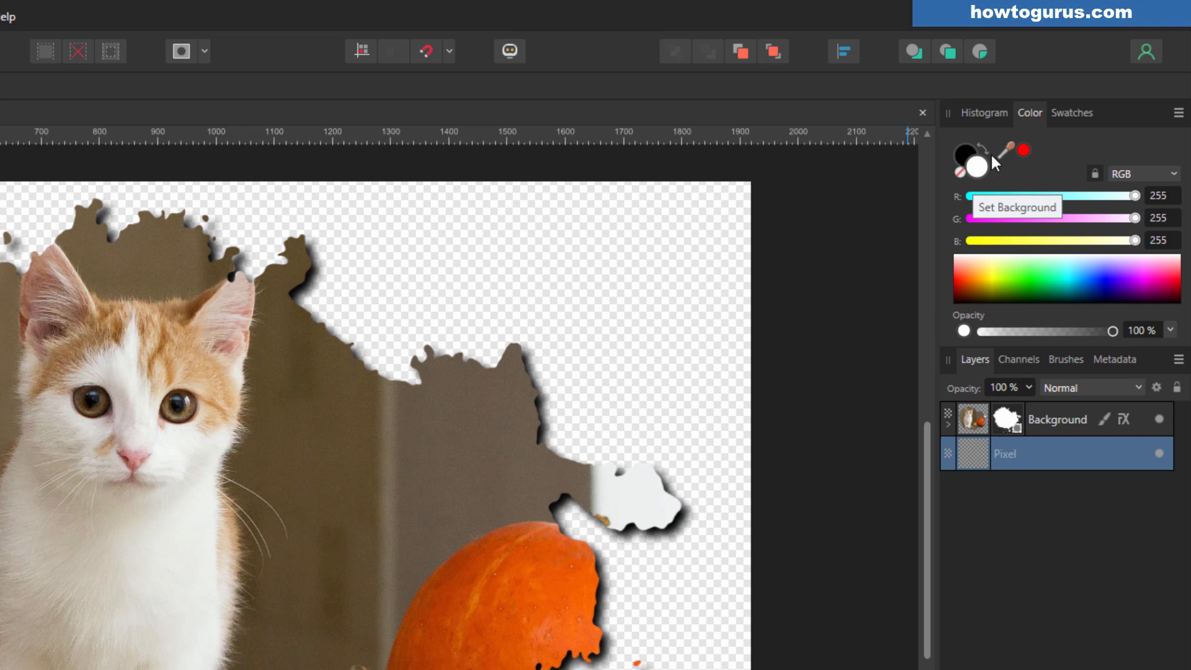
pyautogui.click(986, 151)
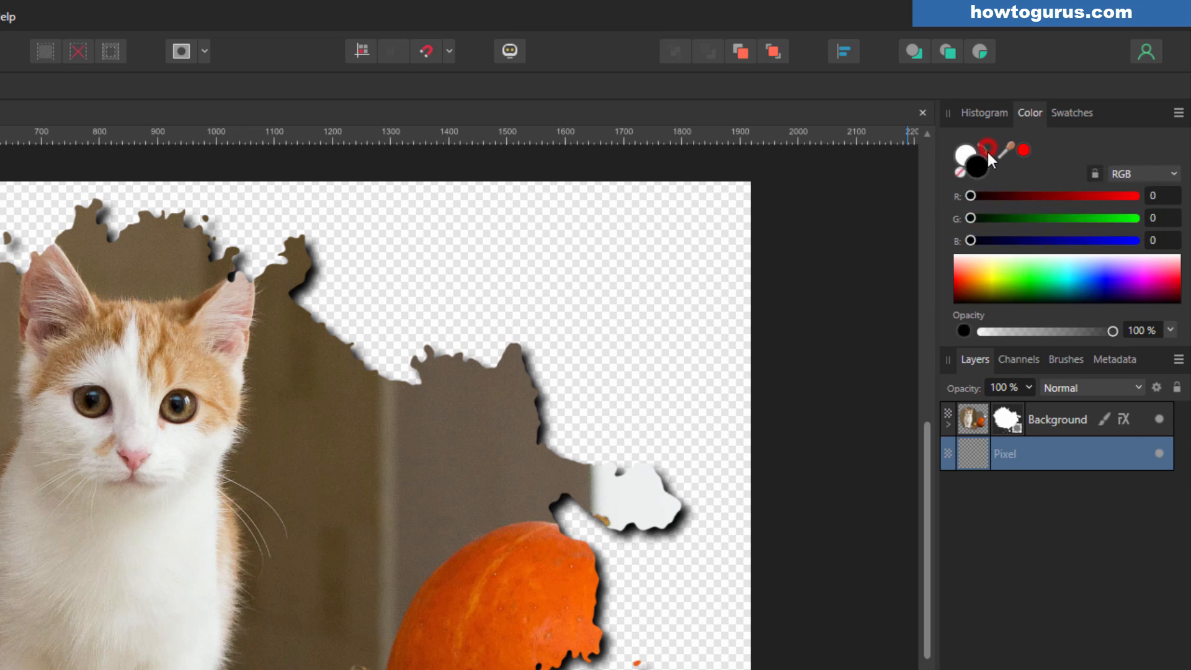
pyautogui.click(983, 152)
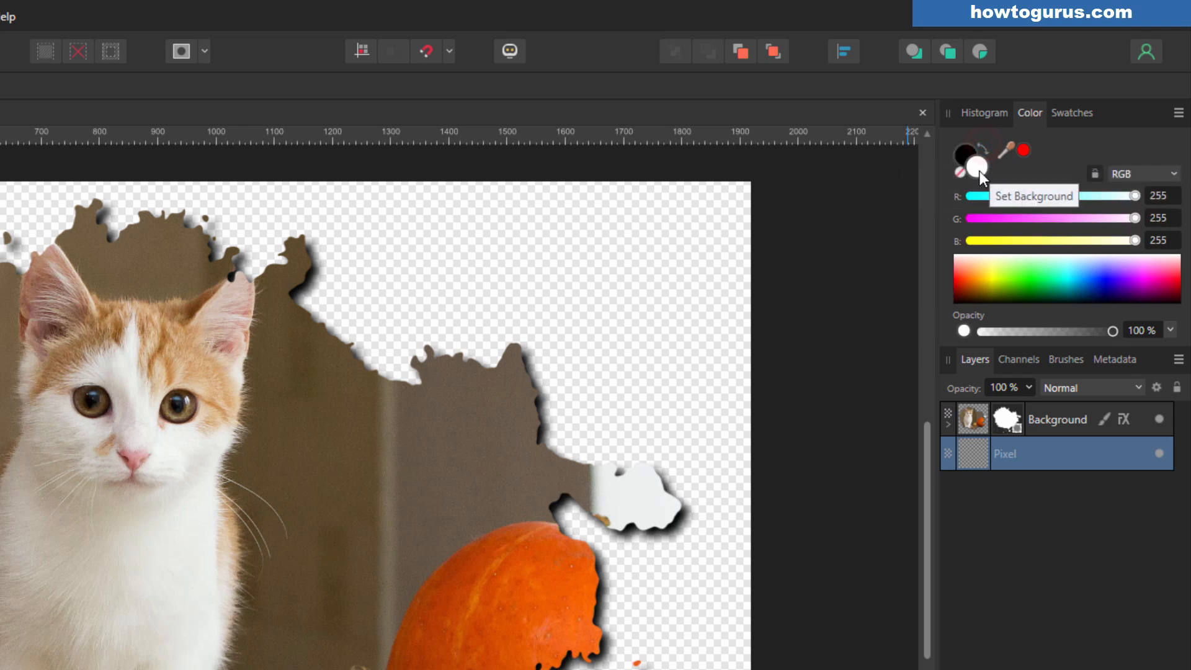
pyautogui.click(1021, 276)
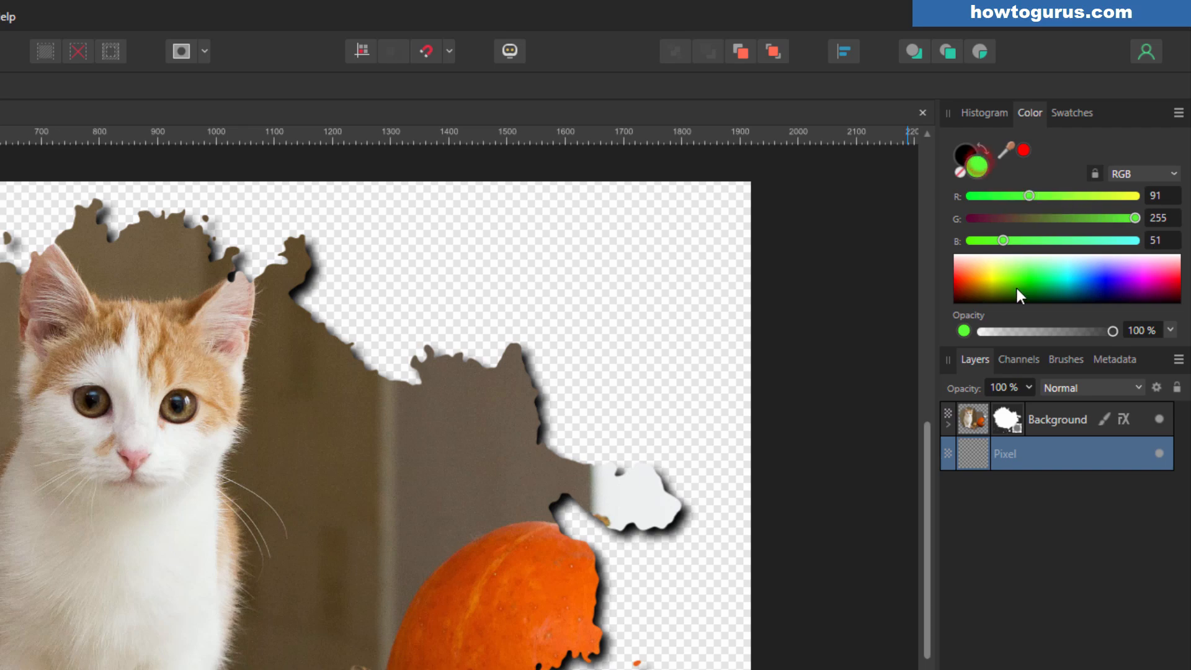
pyautogui.moveTo(1007, 270); pyautogui.dragTo(947, 238)
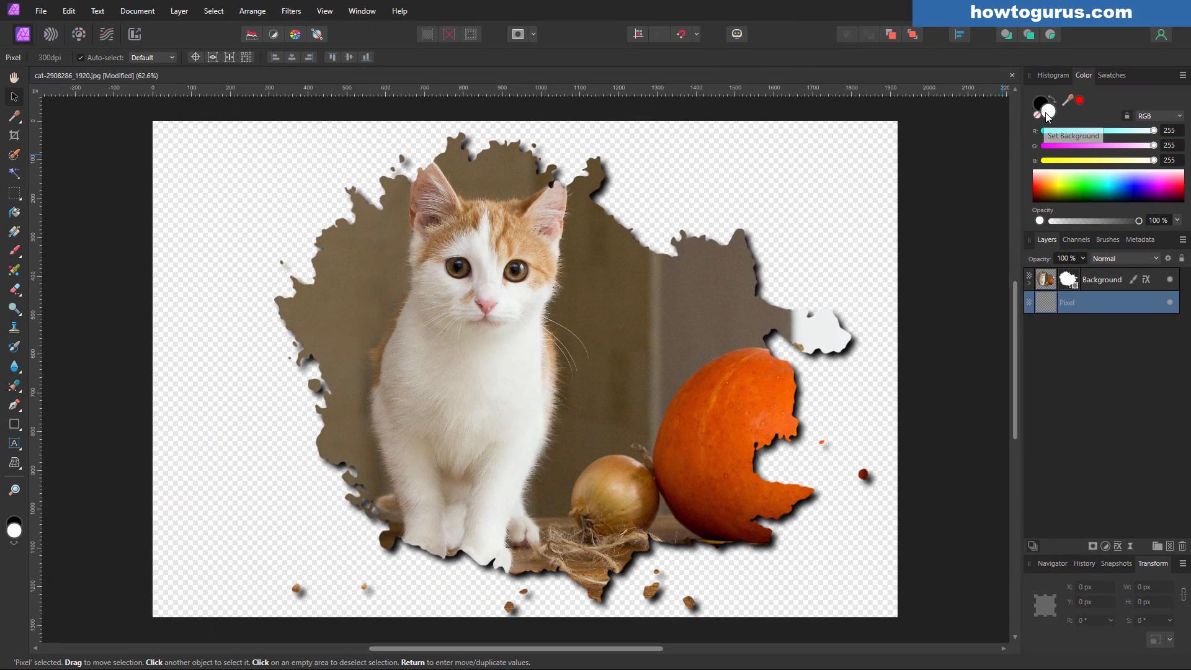
pyautogui.click(14, 530)
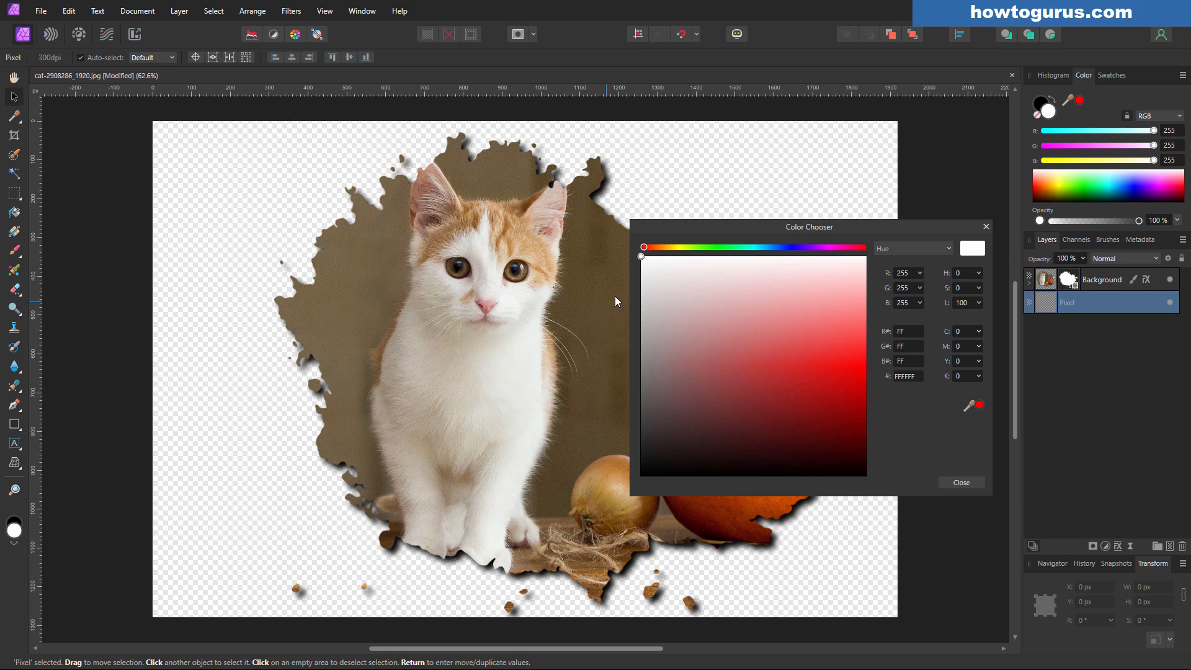
pyautogui.click(682, 290)
pyautogui.moveTo(723, 326); pyautogui.dragTo(639, 258)
pyautogui.click(962, 483)
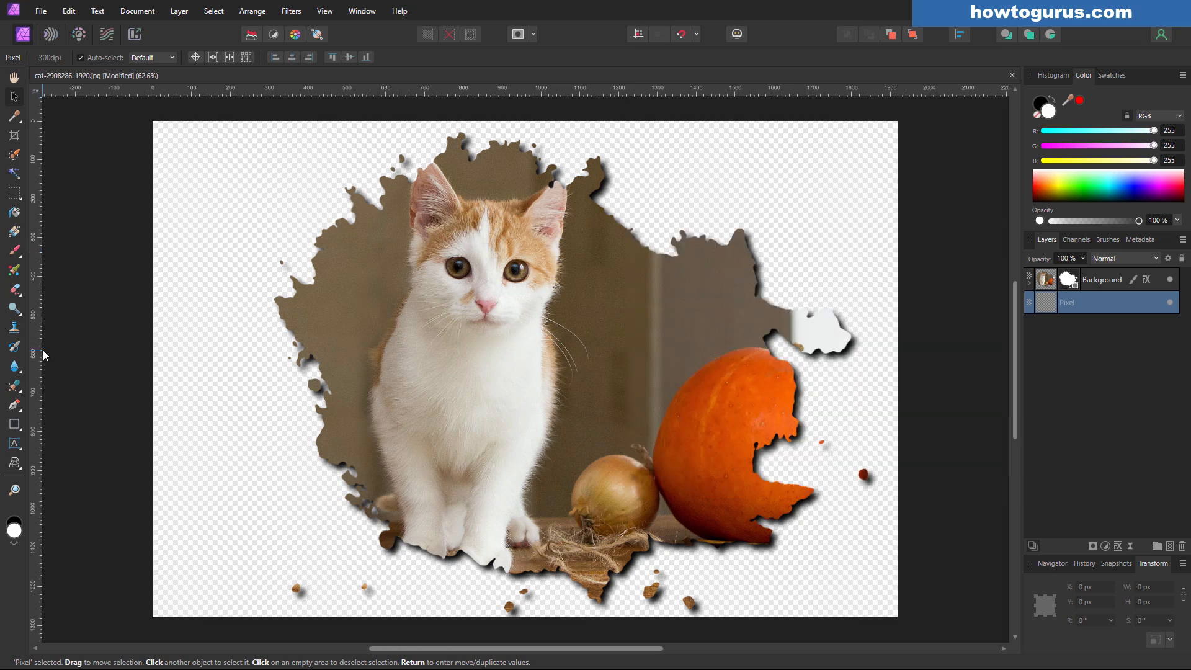
# - Flood fill the new pixel layer with white, and return to the Move tool
pyautogui.click(14, 213)
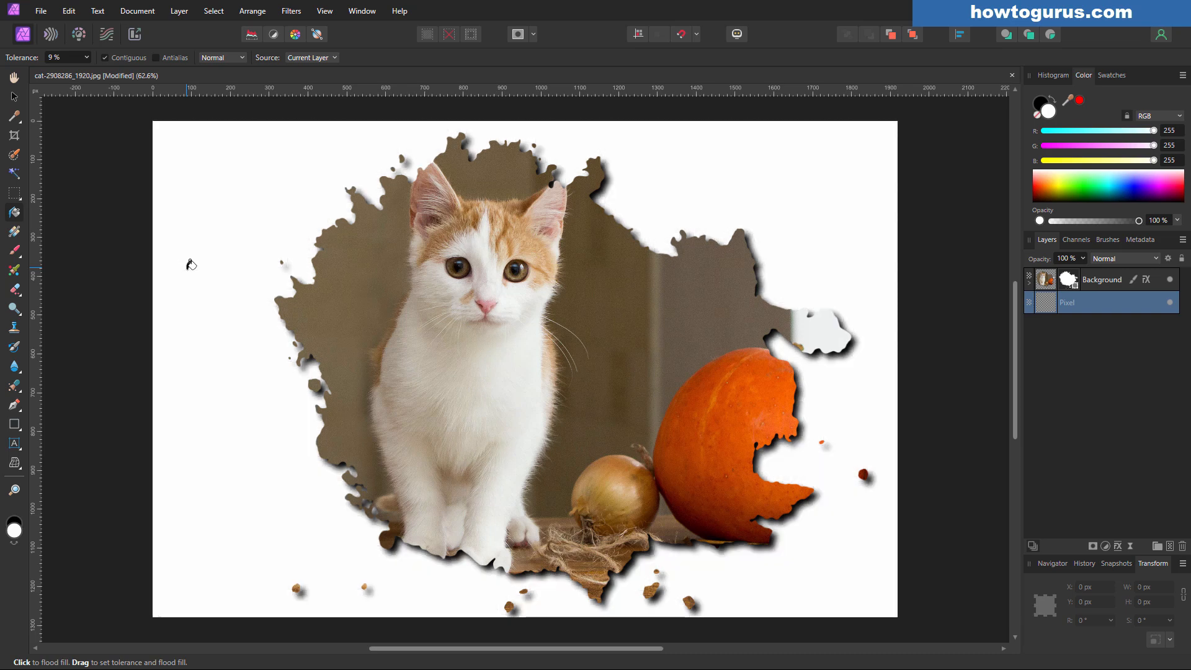
pyautogui.click(185, 262)
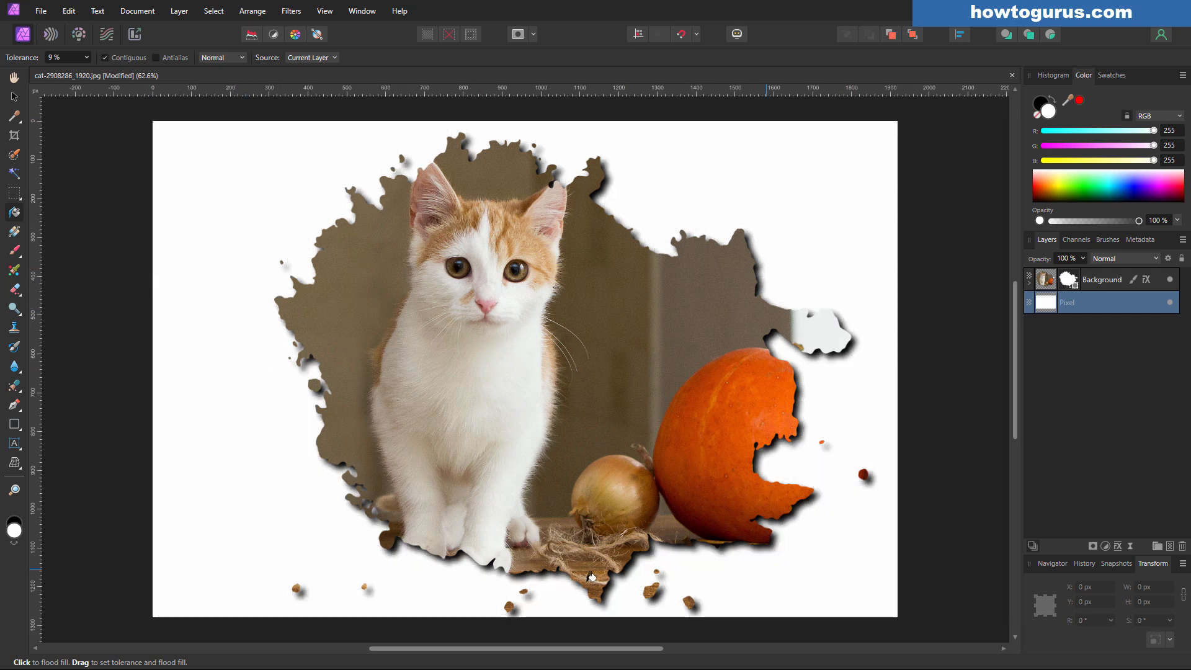
pyautogui.press('v')
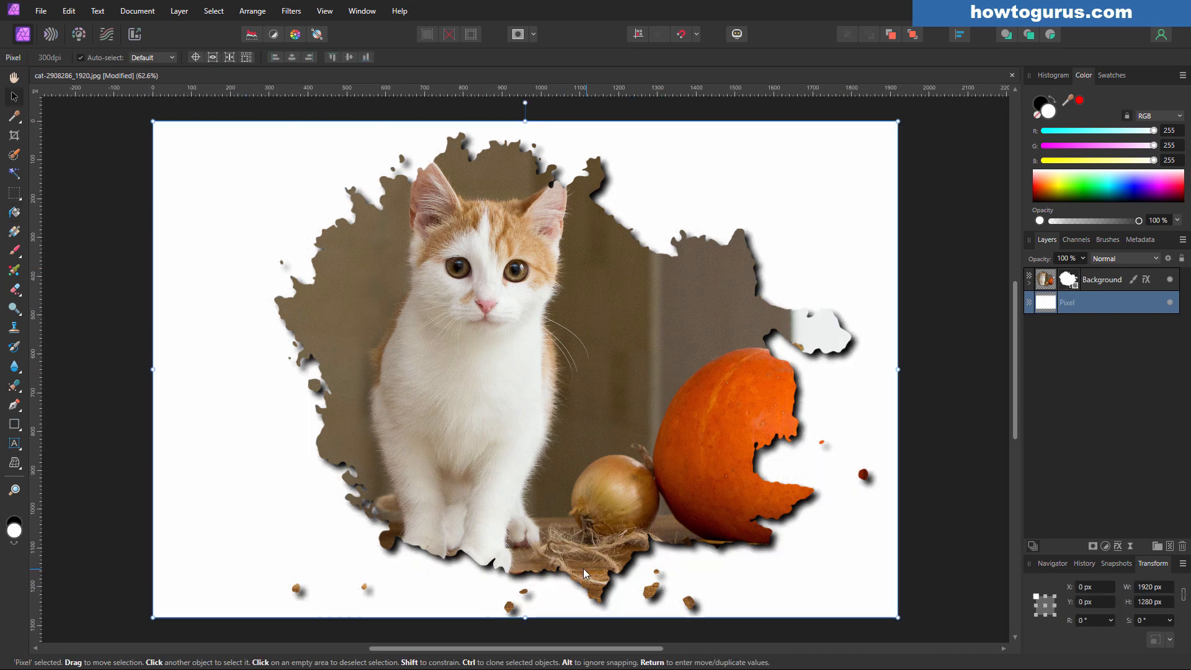